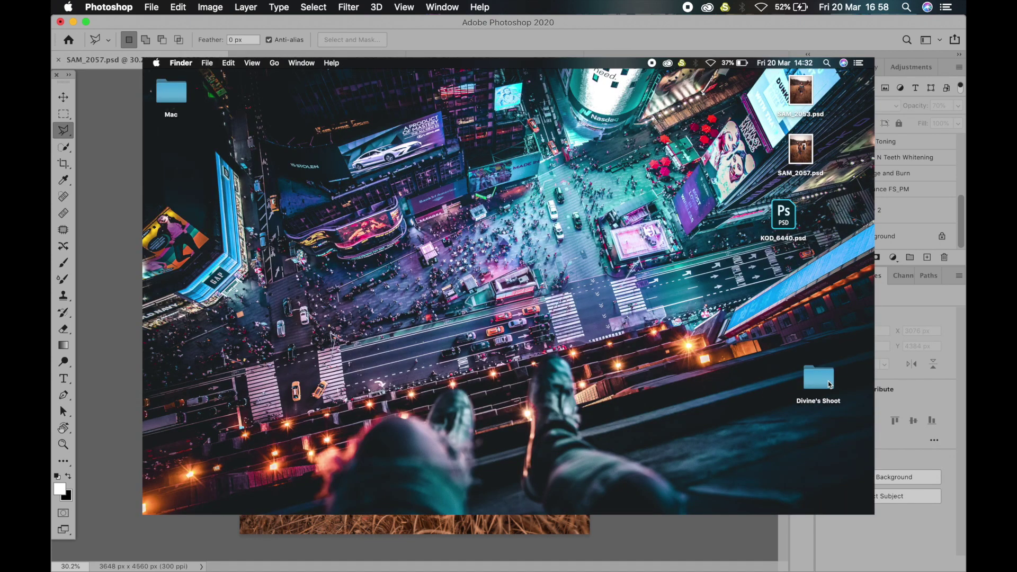
- Select every raw file in the Divine's Shoot folder and open them with Adobe Photoshop 2020
double_click(819, 378)
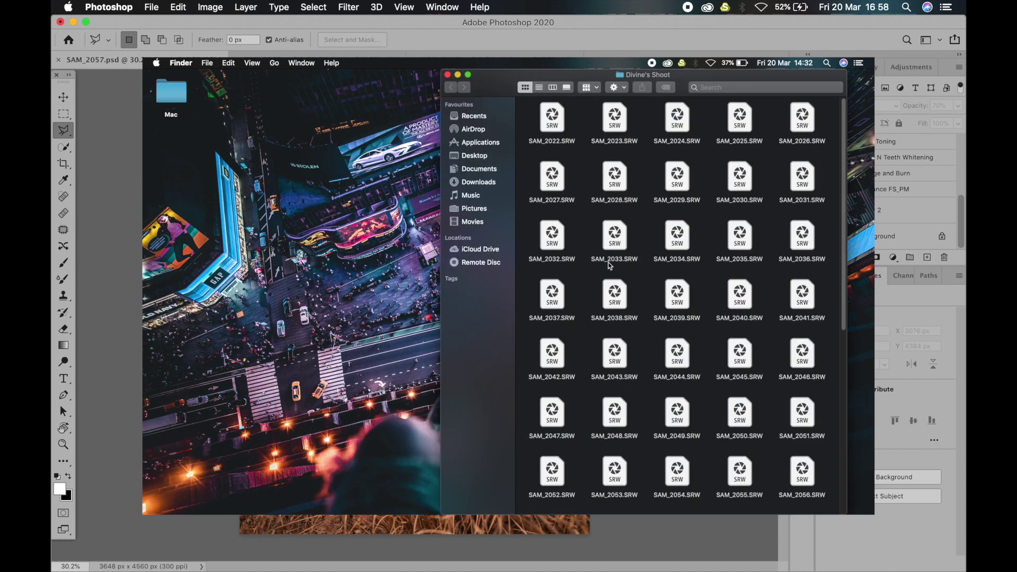
key("super+a")
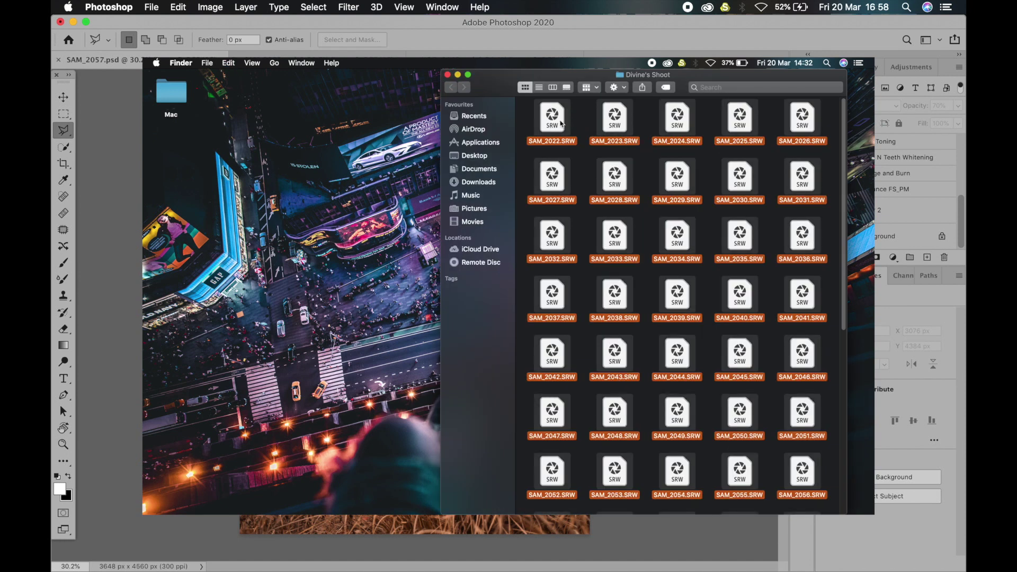
right_click(562, 123)
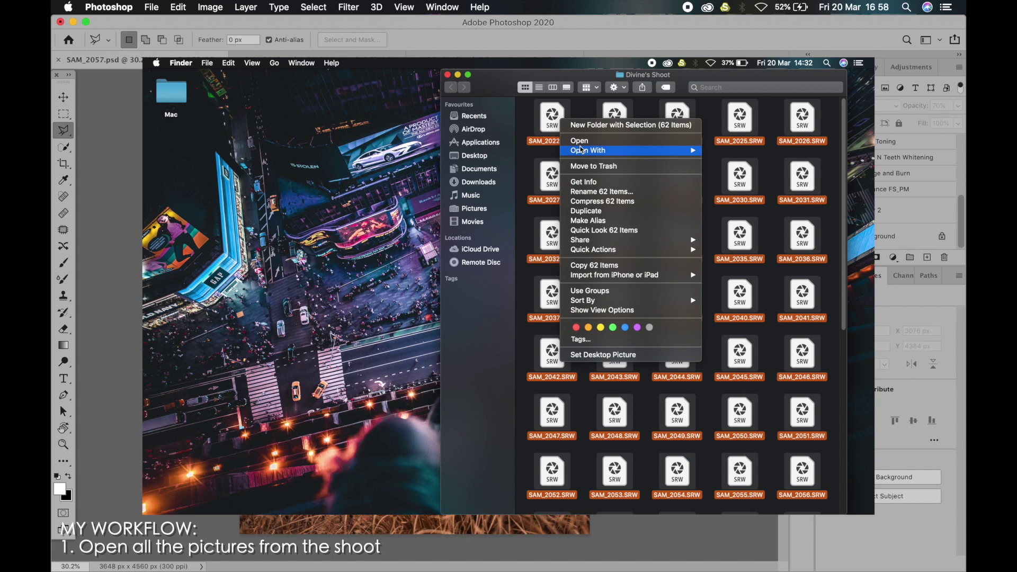
mouse_move(581, 150)
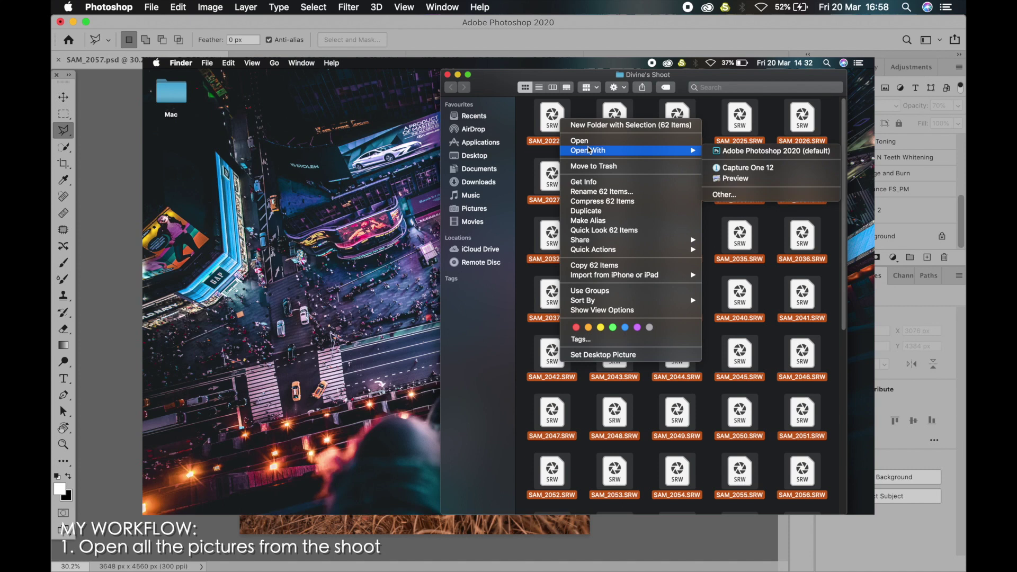
left_click(740, 151)
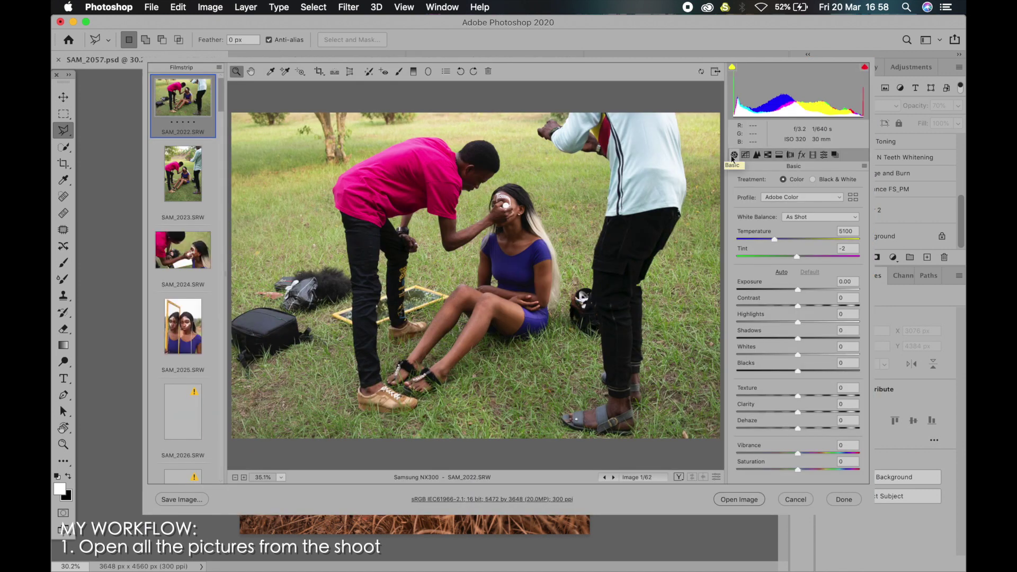
- Browse back from the last image past SAM_2061 and bring up SAM_2058 for editing
key("End")
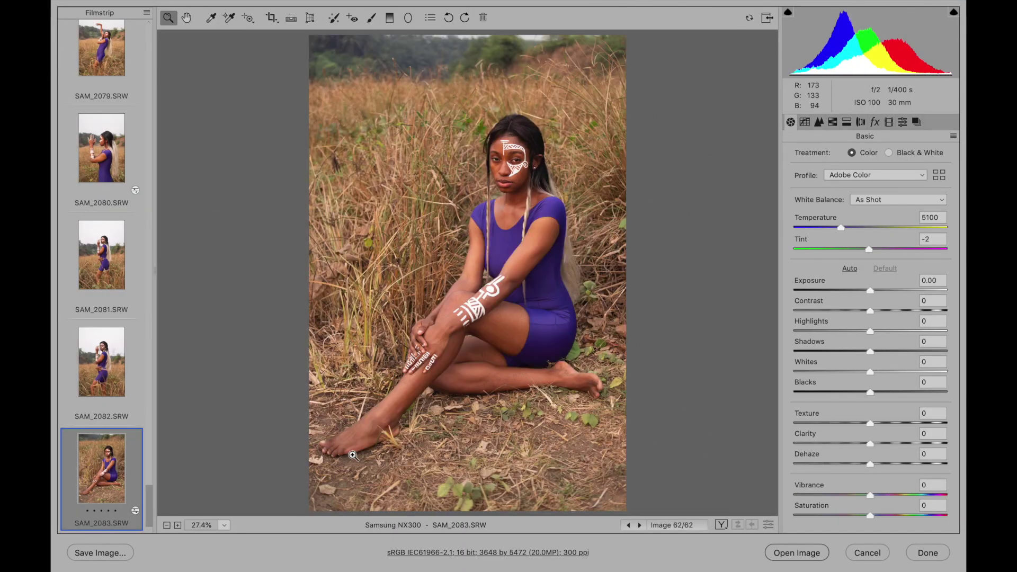
key("Up")
key("Up")
key("Up")
key("Up")
key("Up")
key("Up")
key("Up")
key("Up")
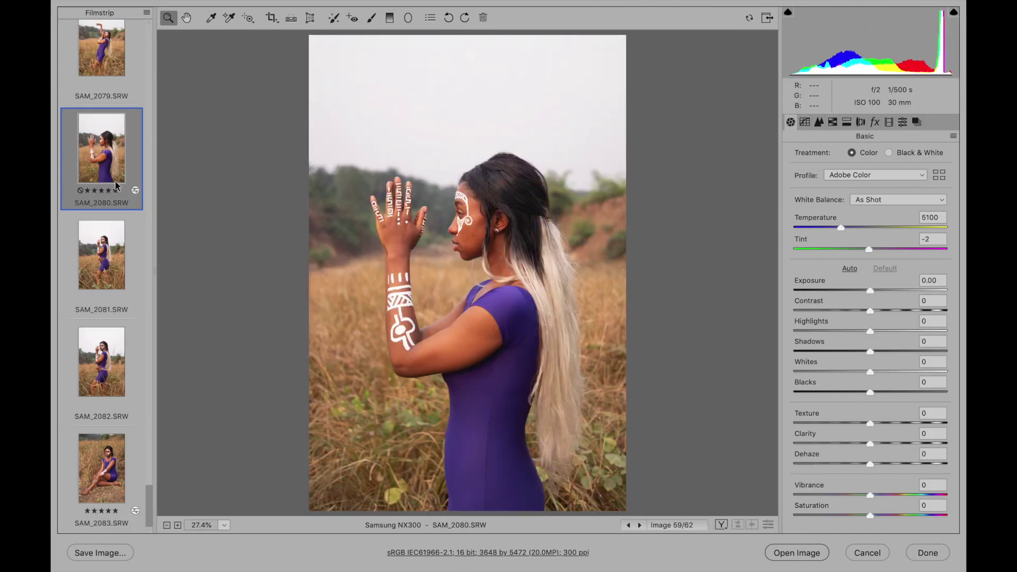
key("Up")
scroll(109, 159, "up", 15)
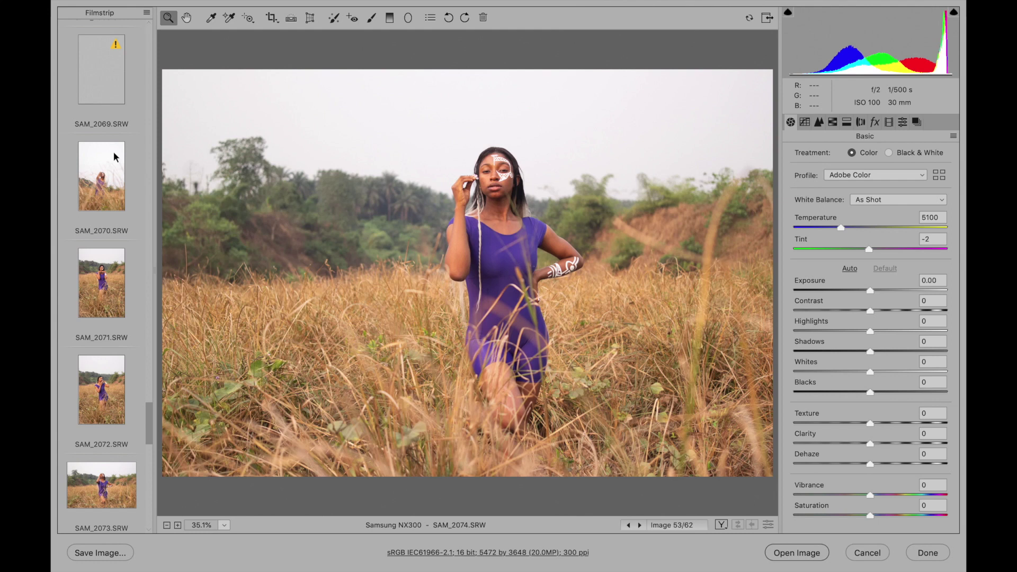
scroll(112, 162, "up", 10)
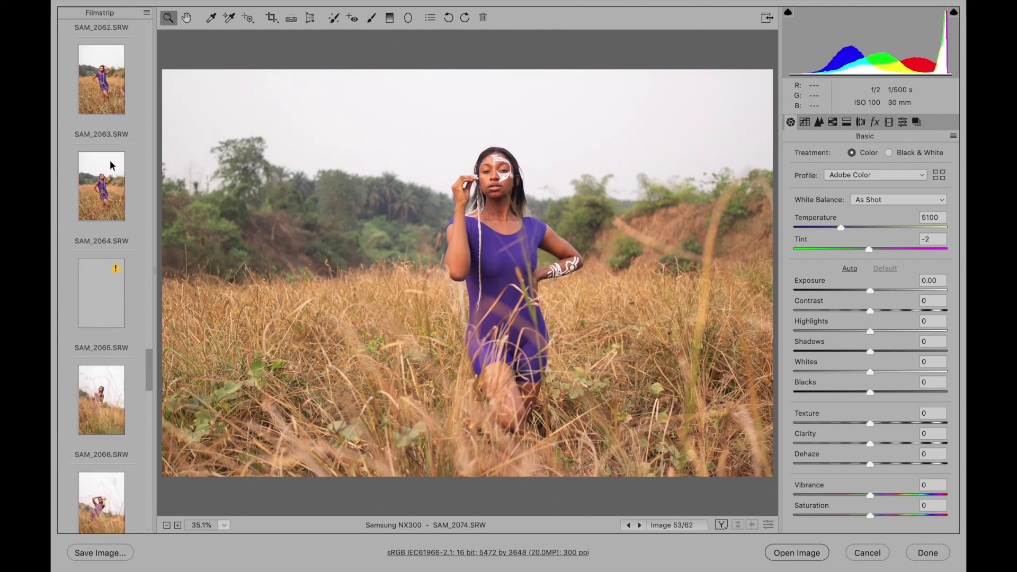
scroll(111, 175, "up", 5)
left_click(108, 228)
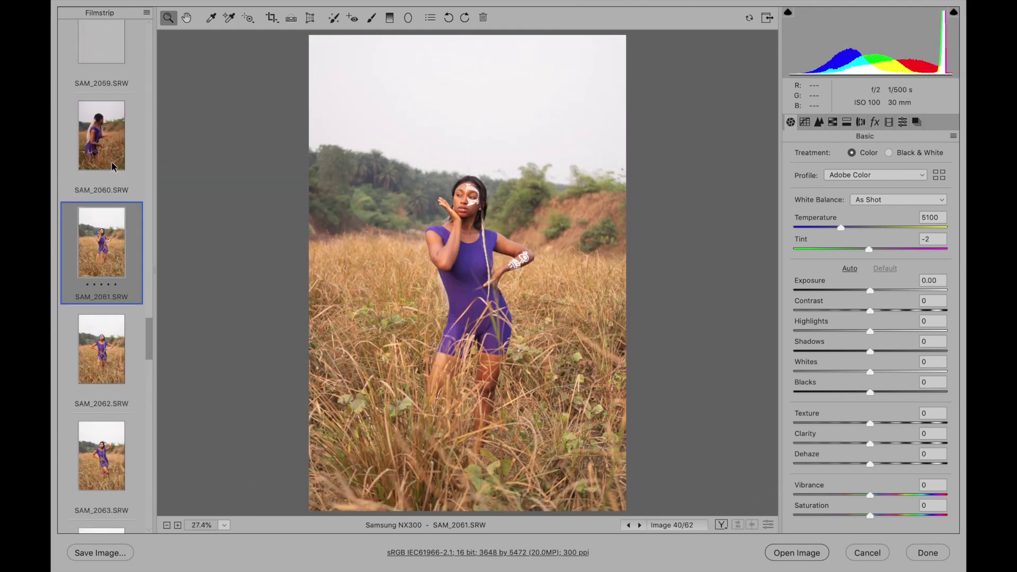
scroll(108, 225, "up", 4)
scroll(108, 225, "up", 4)
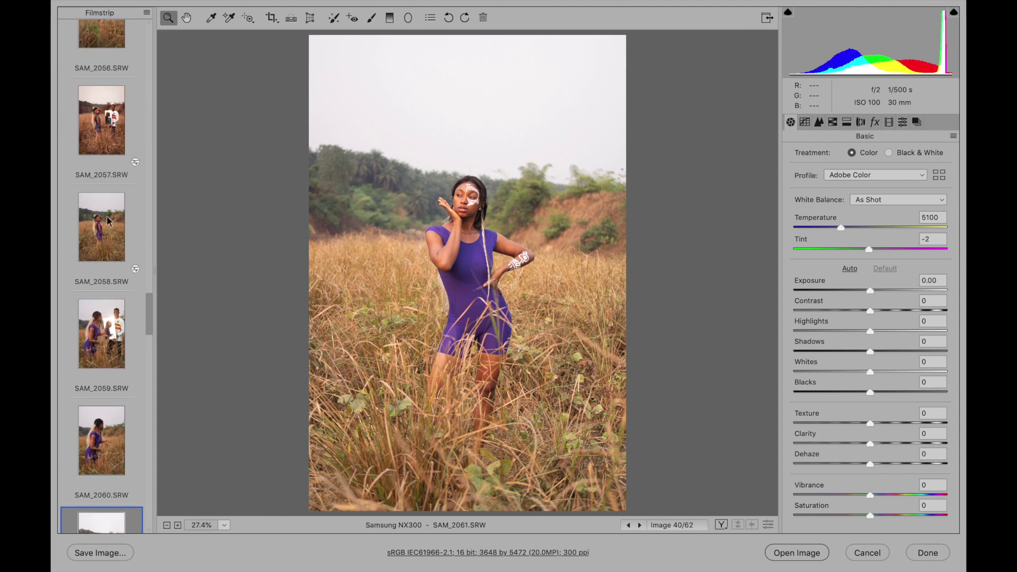
left_click(103, 191)
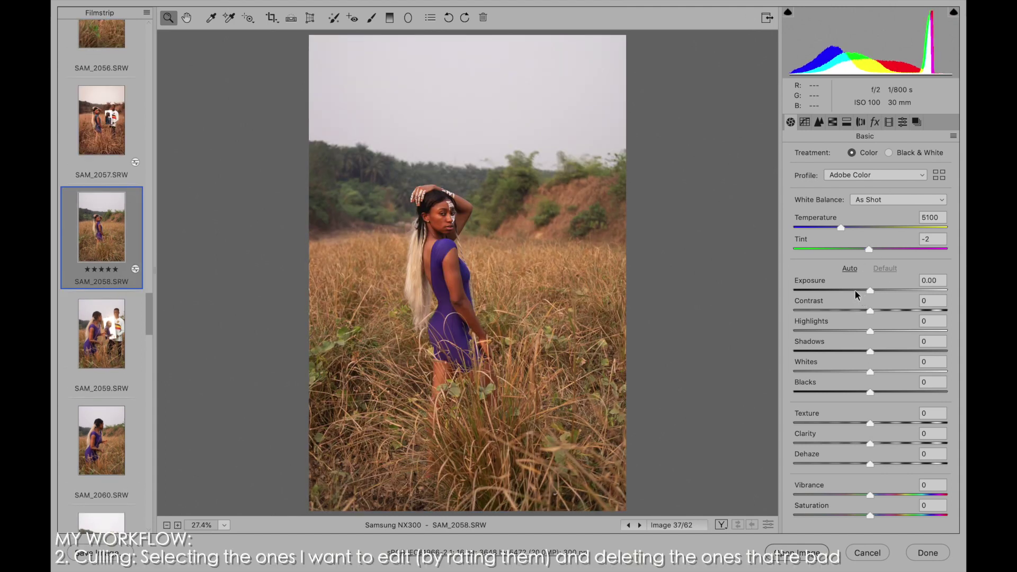
- Set temperature 6000, tint 22, contrast 30, and adjust highlights, shadows, whites, blacks and texture
left_click(933, 217)
type("6000")
key("Tab")
type("22")
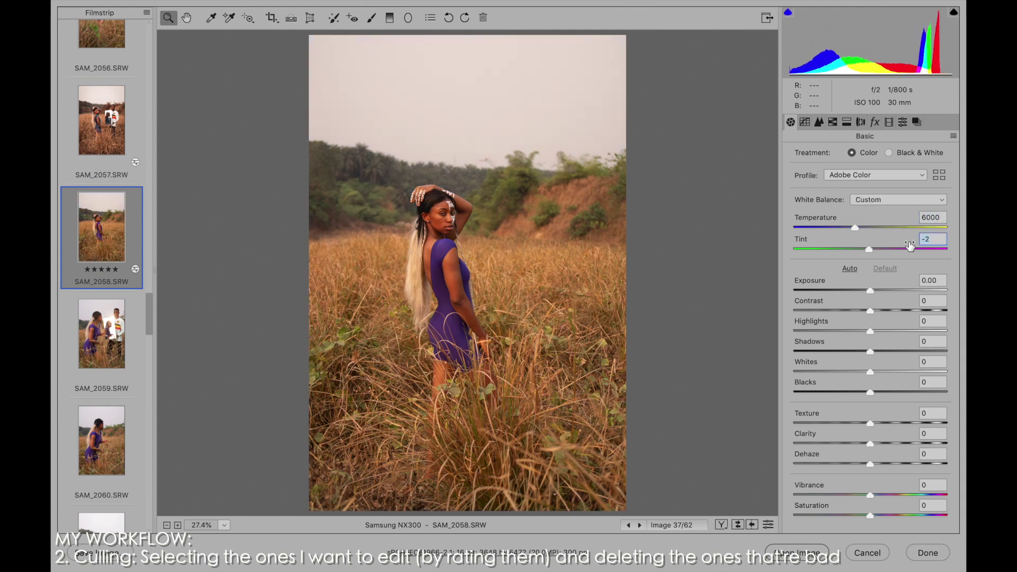
left_click(932, 301)
type("30")
left_click_drag(870, 331, 871, 372)
left_click_drag(870, 392, 872, 422)
- Shift Yellows and Greens hue to -100 and move Blues and Purples hue to turn the dress blue
left_click(819, 122)
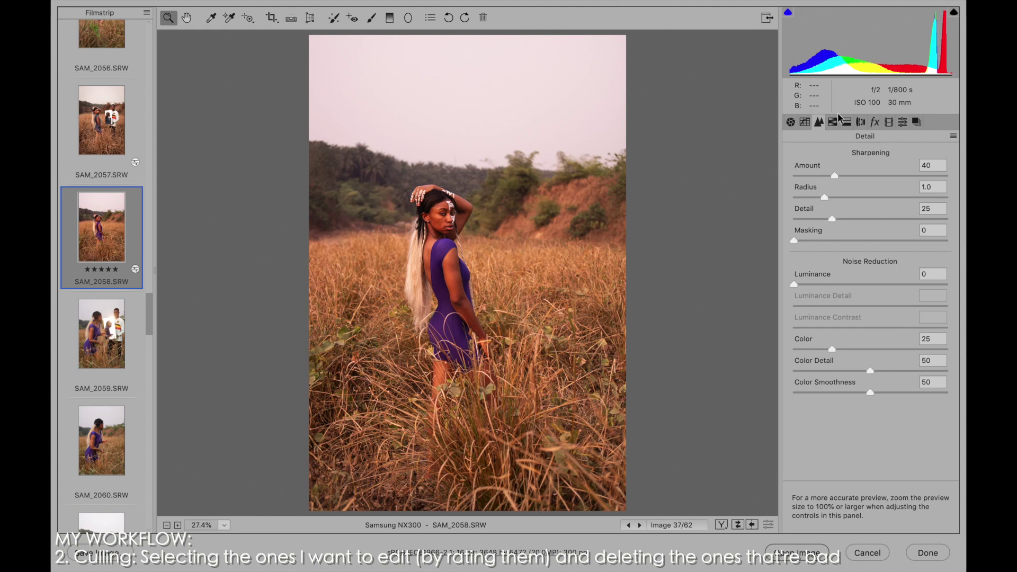
left_click(833, 122)
left_click_drag(870, 247, 794, 246)
left_click_drag(870, 268, 793, 268)
left_click_drag(866, 312, 813, 314)
left_click_drag(870, 332, 806, 329)
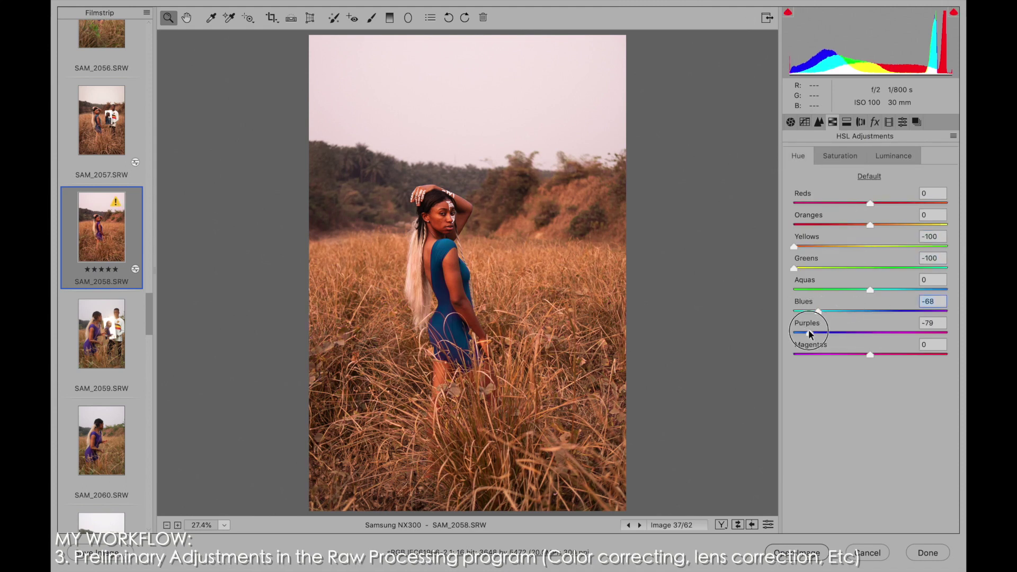
- Lower Oranges saturation to -18, reduce Aquas, Blues and Purples, and set Reds-to-Greens luminance
left_click(840, 156)
left_click_drag(869, 224, 803, 269)
left_click(871, 290)
left_click_drag(870, 312, 806, 317)
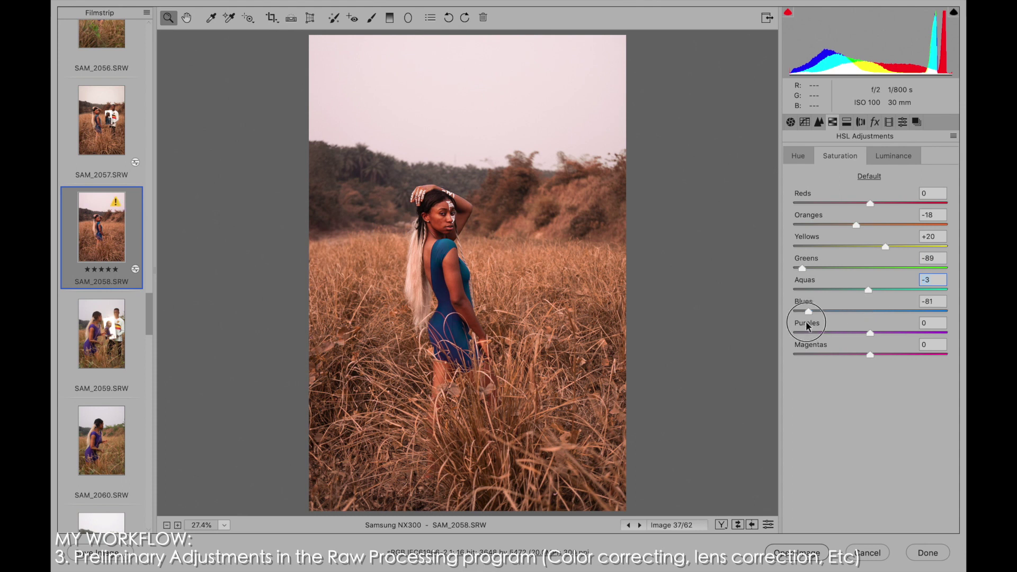
left_click_drag(870, 333, 835, 335)
left_click(894, 155)
left_click_drag(868, 204, 910, 270)
- Split-tone highlights at hue 69, saturation 10 and shadows at hue 41, saturation 5
left_click(847, 122)
left_click_drag(794, 175, 809, 196)
left_click_drag(793, 275, 810, 296)
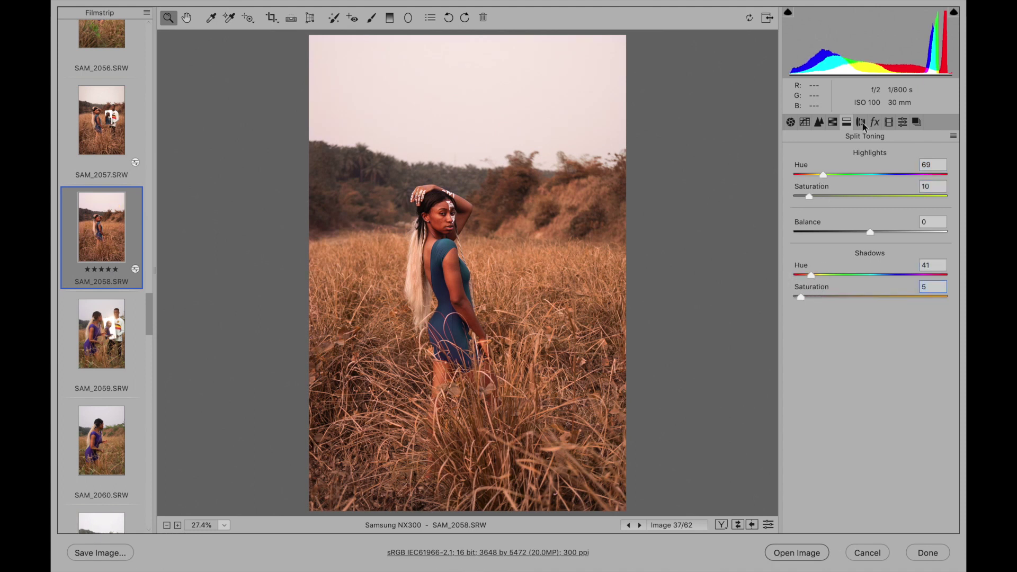
- Darken the edges with a -17 vignette with +11 roundness
left_click(861, 122)
left_click(875, 122)
left_click_drag(870, 291, 874, 335)
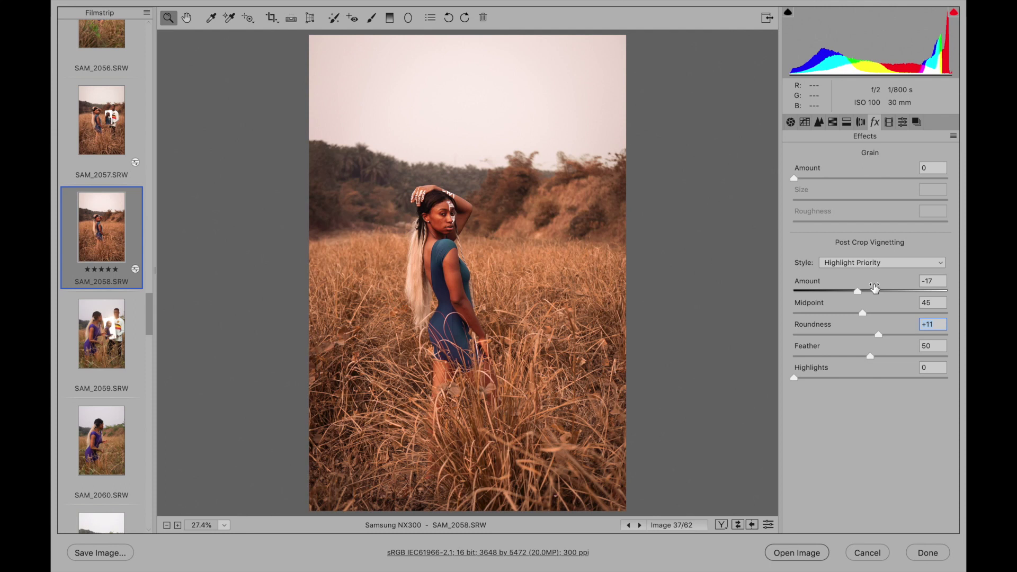
left_click(889, 122)
- Lower primary saturation in Calibration: Blue -15, Green -6, Red -1
left_click_drag(870, 388, 858, 388)
left_click_drag(870, 328, 870, 328)
left_click_drag(869, 266, 868, 268)
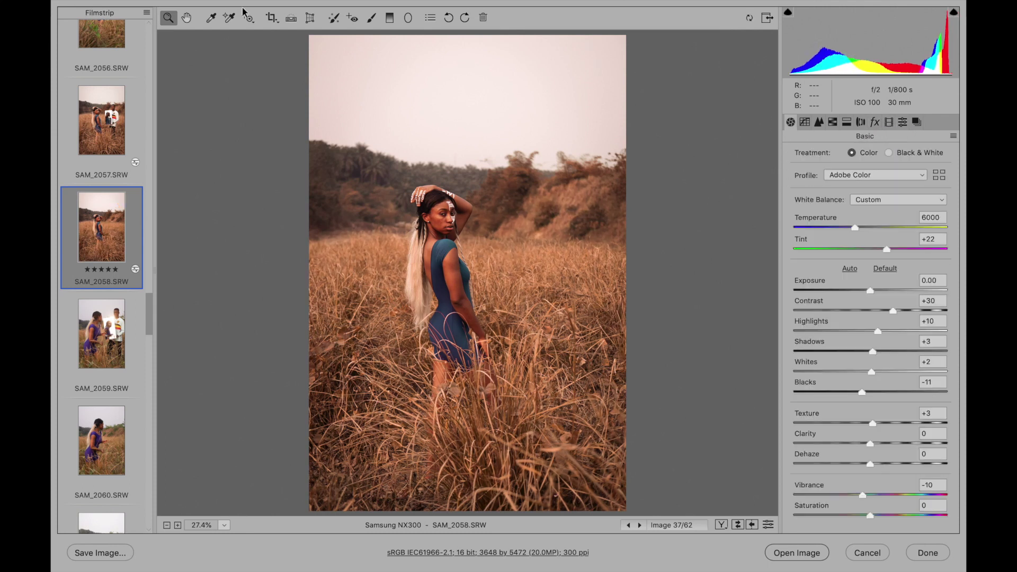
- Crop off the top and bottom of the image, then select the rated filmstrip images
key("c")
left_click_drag(598, 355, 598, 314)
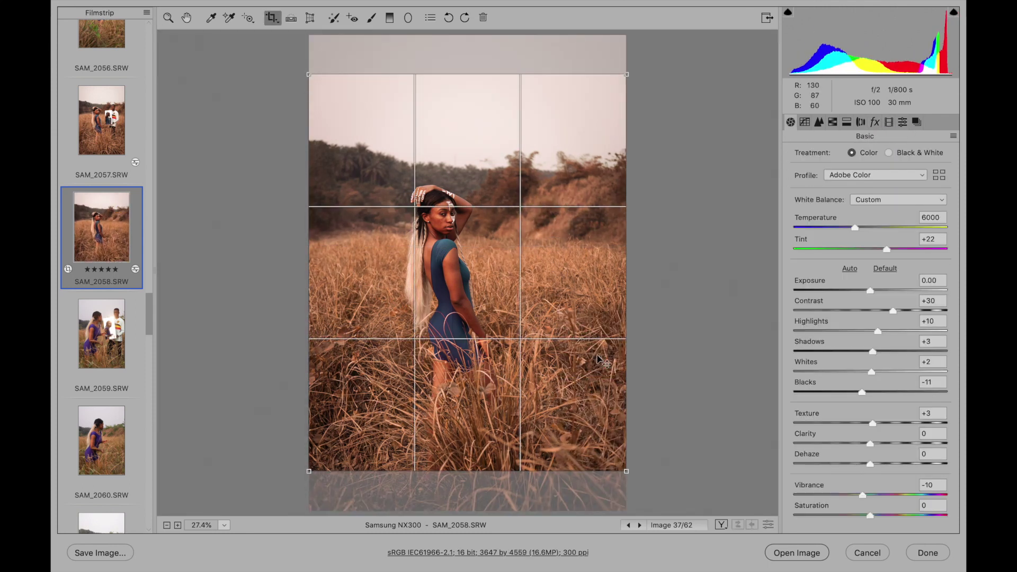
key("Return")
right_click(114, 225)
left_click(137, 245)
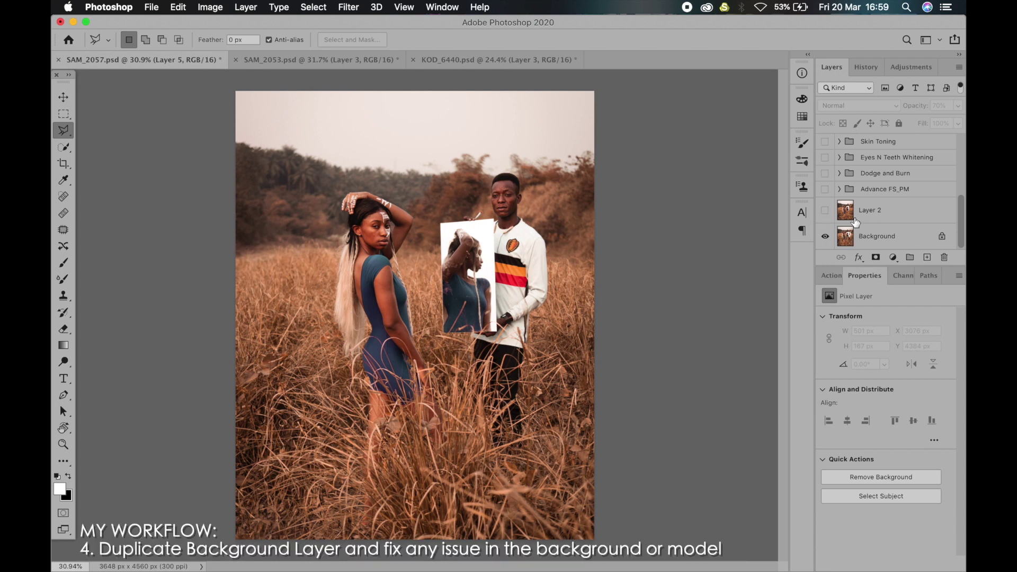
- Toggle Layer 2 on and off to compare the man's removal against the original Background
left_click(826, 211)
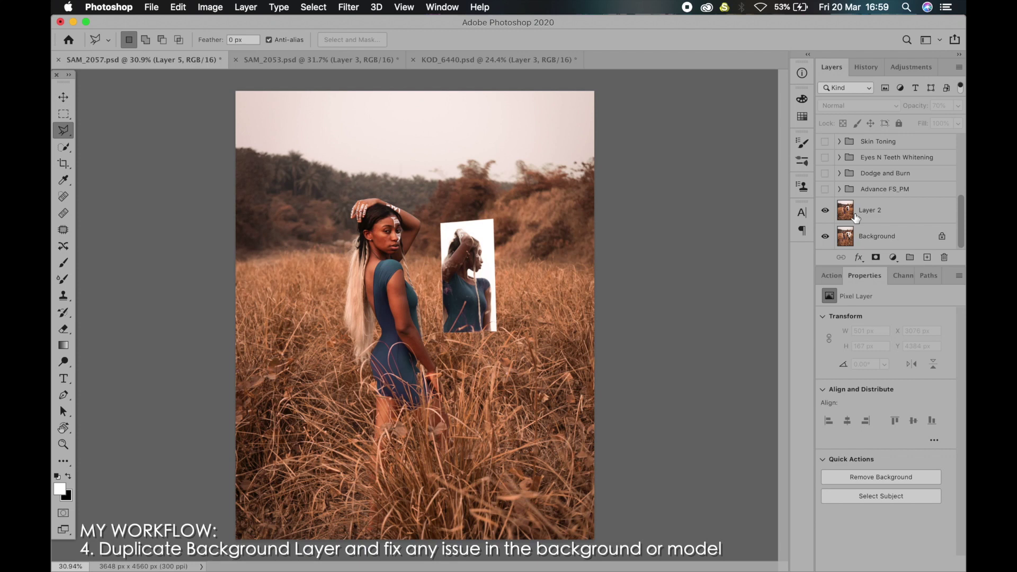
left_click(825, 210)
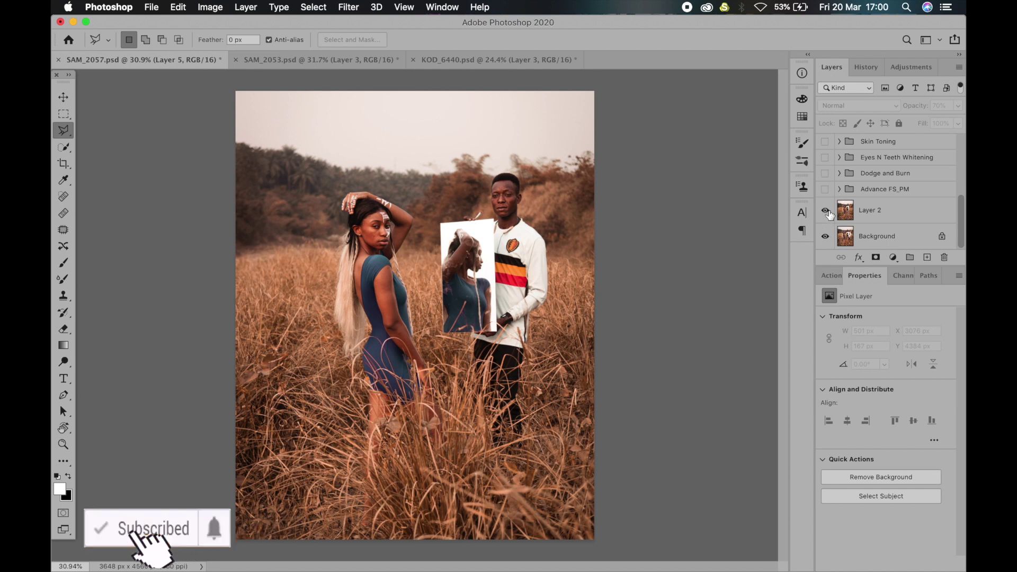
left_click(828, 211)
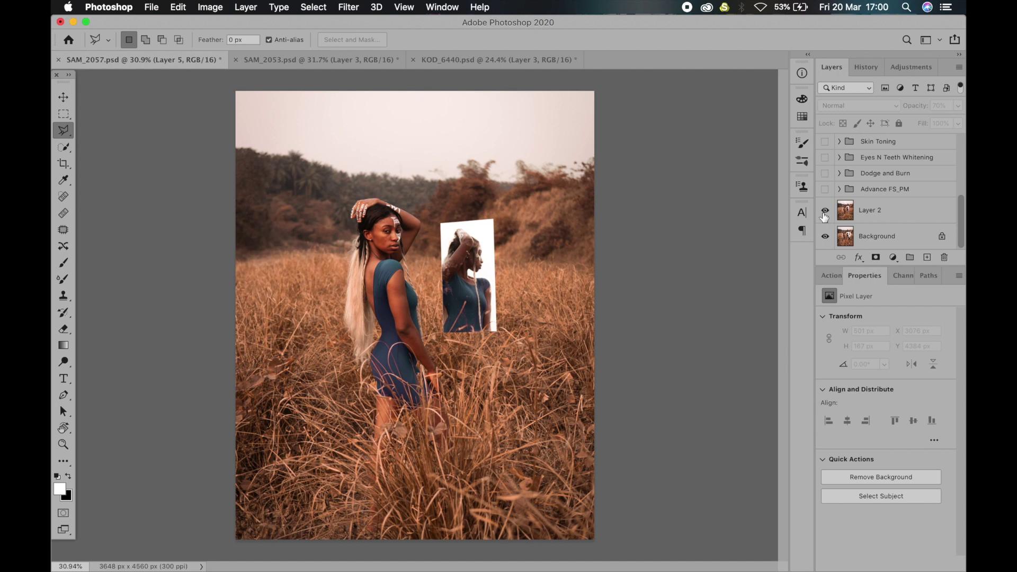
left_click(825, 211)
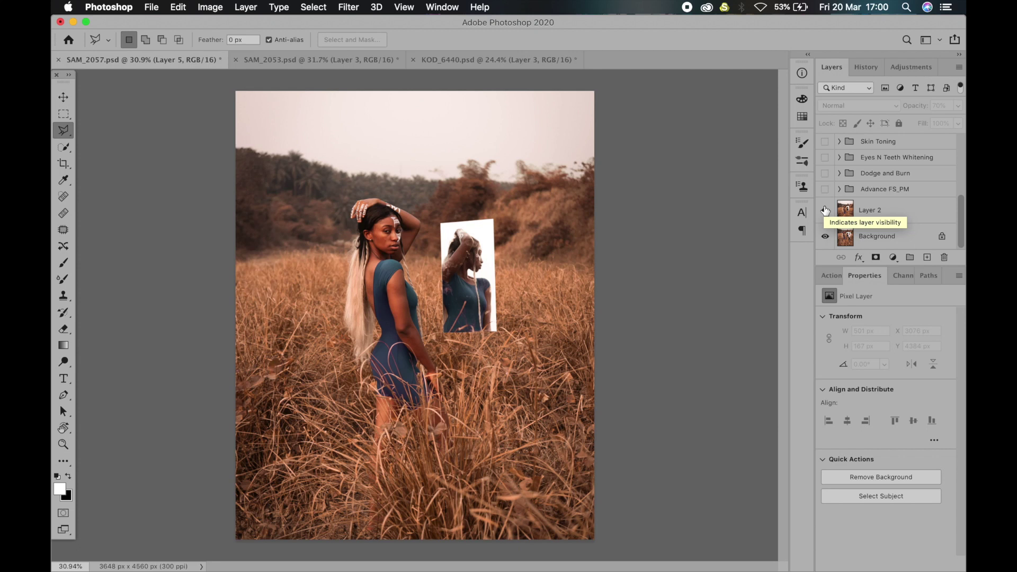
- Show Layer 2 and switch on the Advance FS_PM, Dodge and Burn, and Eyes N Teeth Whitening groups
left_click(825, 211)
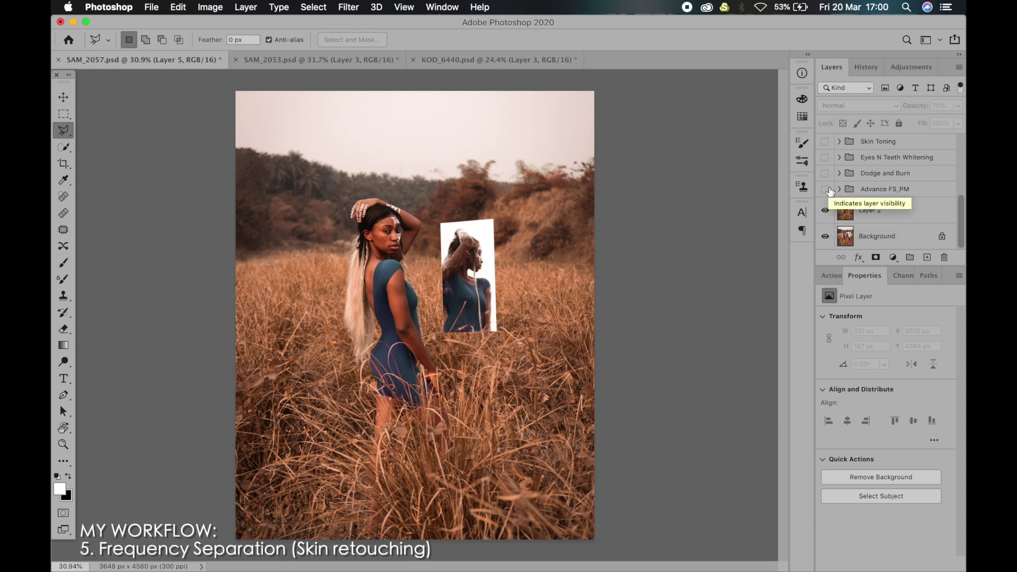
left_click(826, 190)
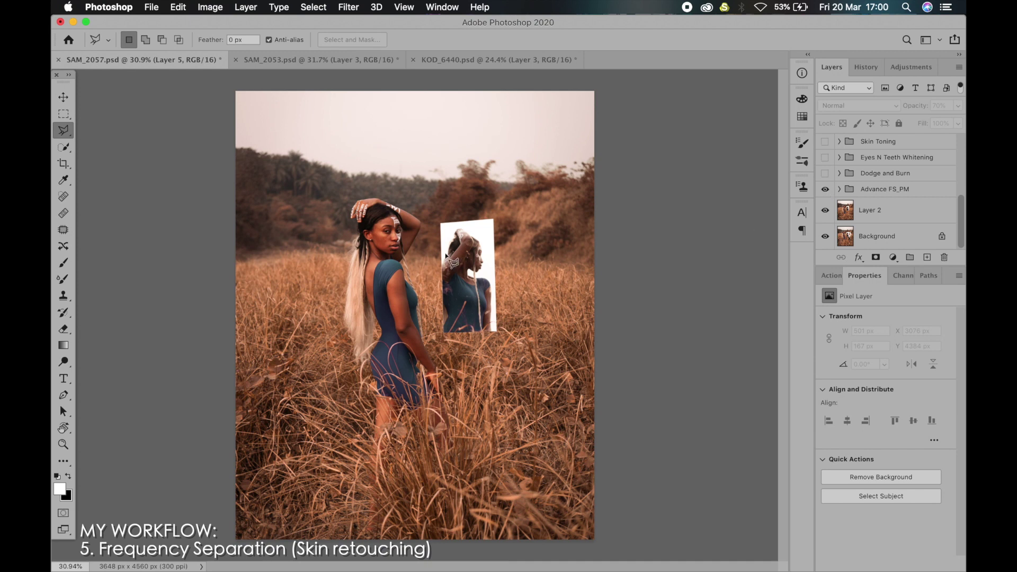
scroll(446, 257, "down", 1)
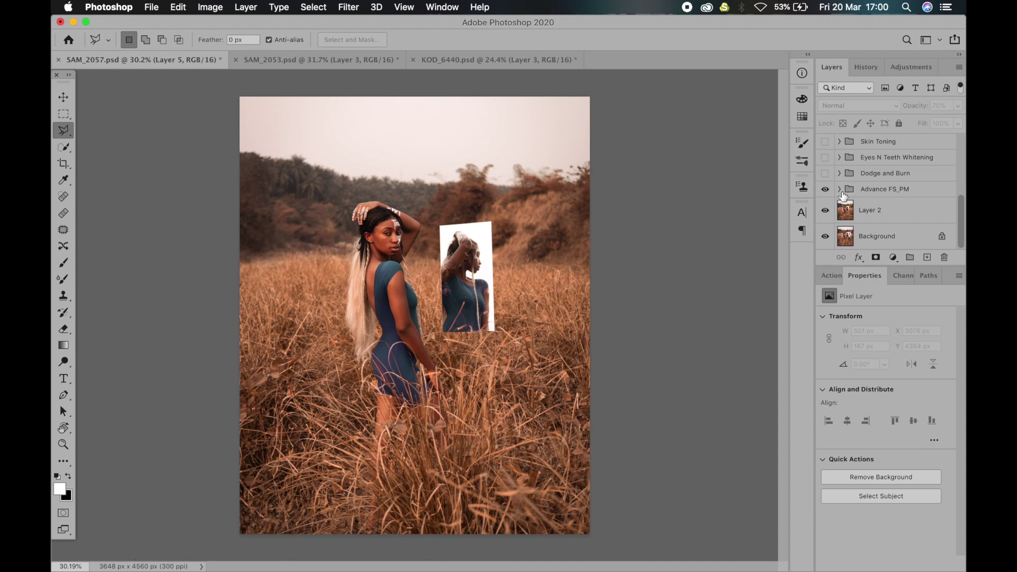
left_click(827, 175)
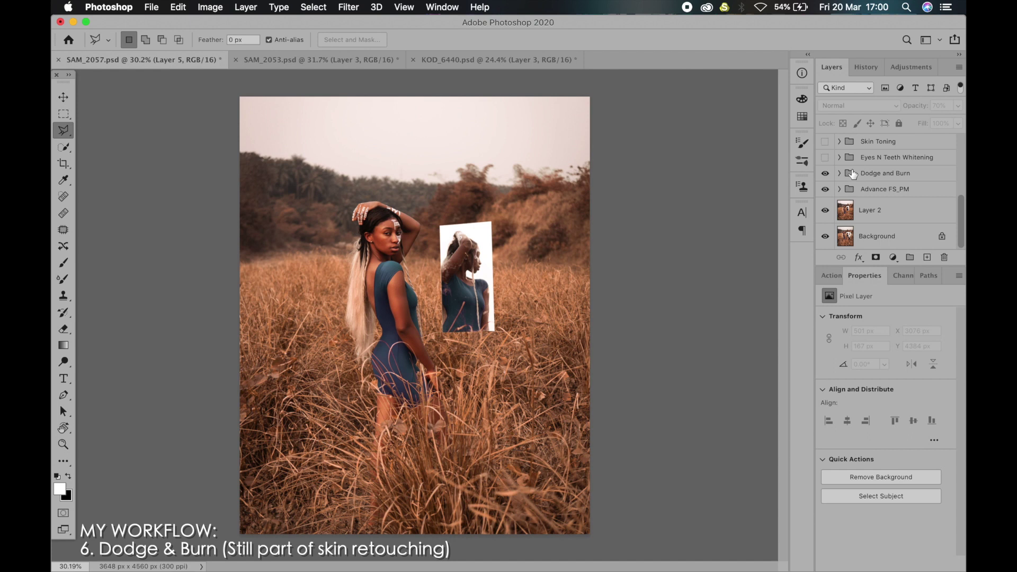
key("super+z")
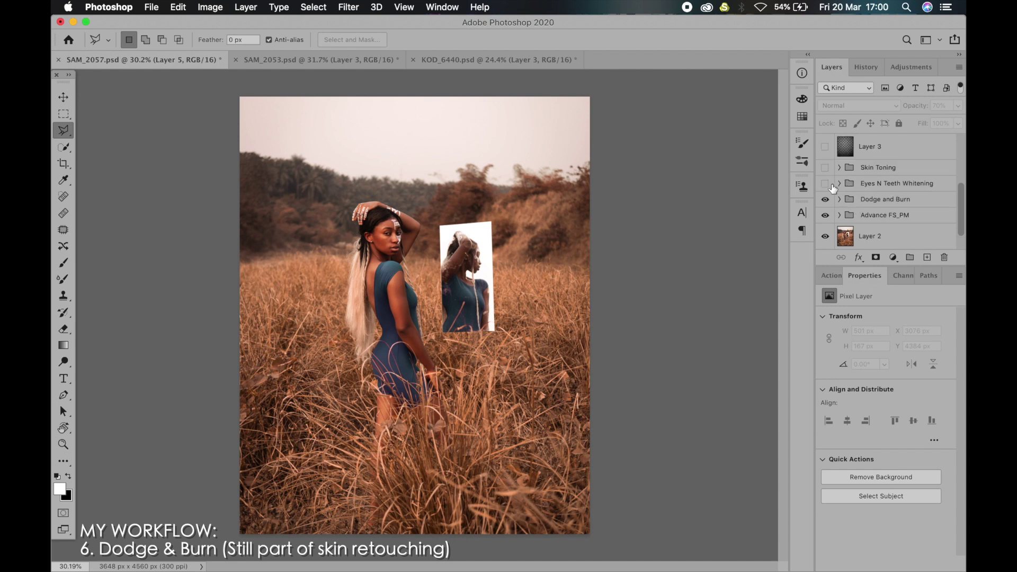
left_click(826, 184)
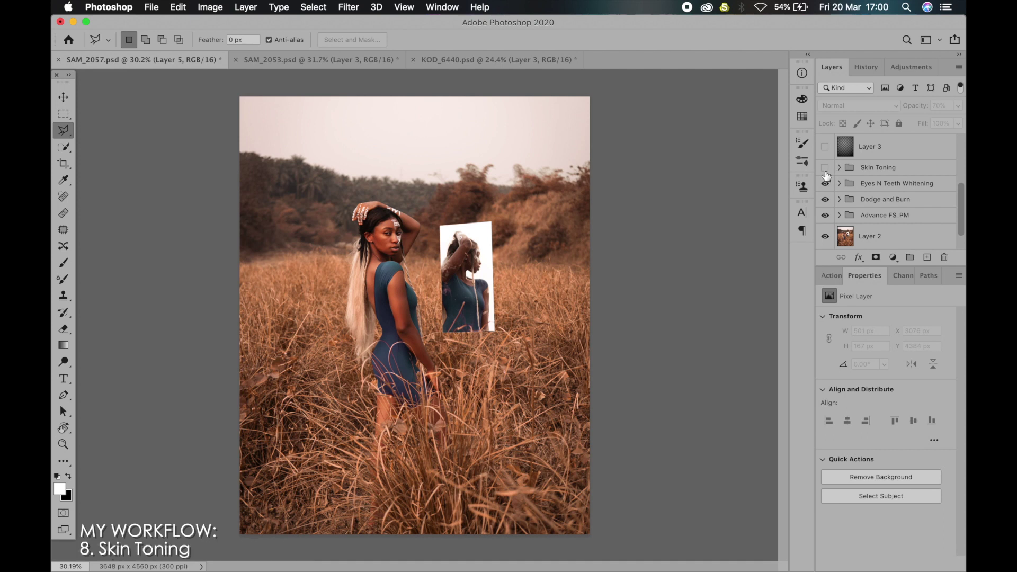
- Turn on Skin Toning, view the Actions list, then show Layer 3 and the Levels 1 adjustment
left_click(826, 169)
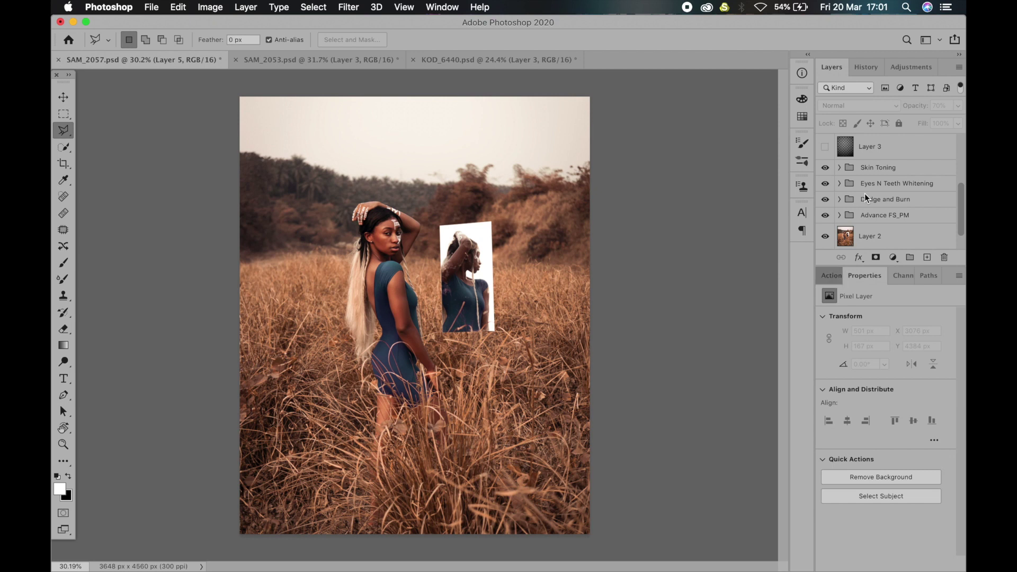
left_click(832, 276)
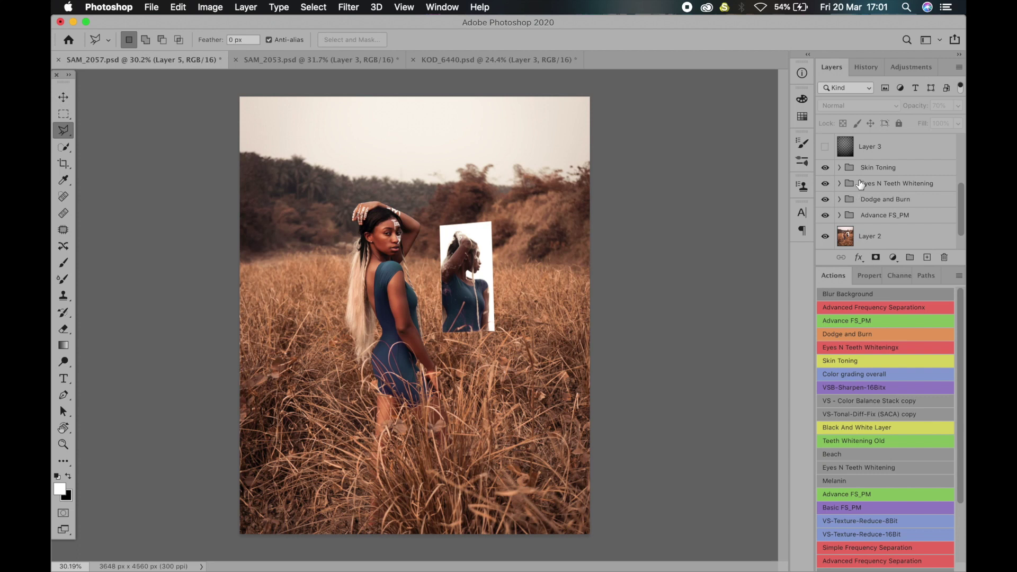
key("super+z")
left_click(829, 175)
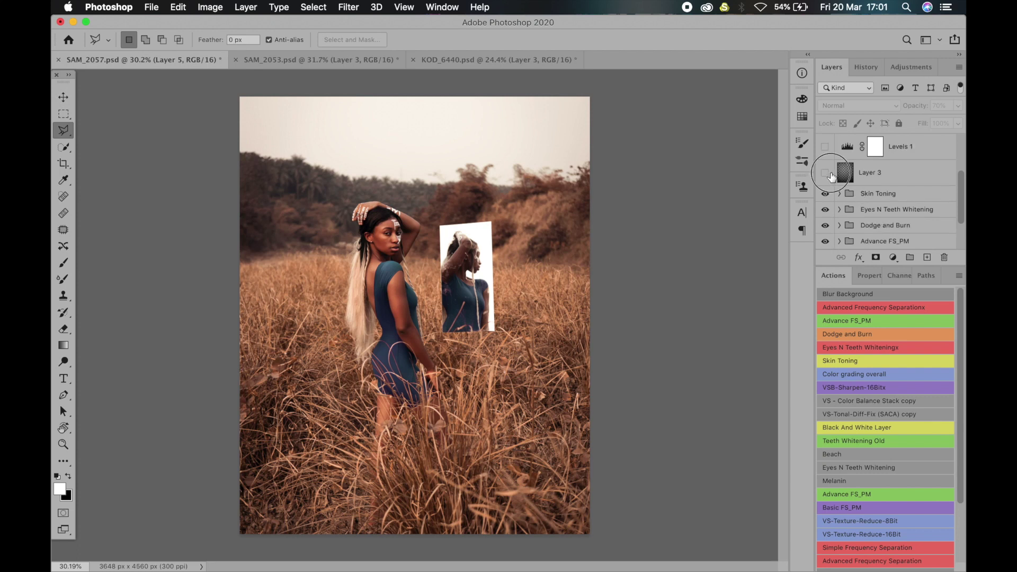
scroll(960, 182, "up", 5)
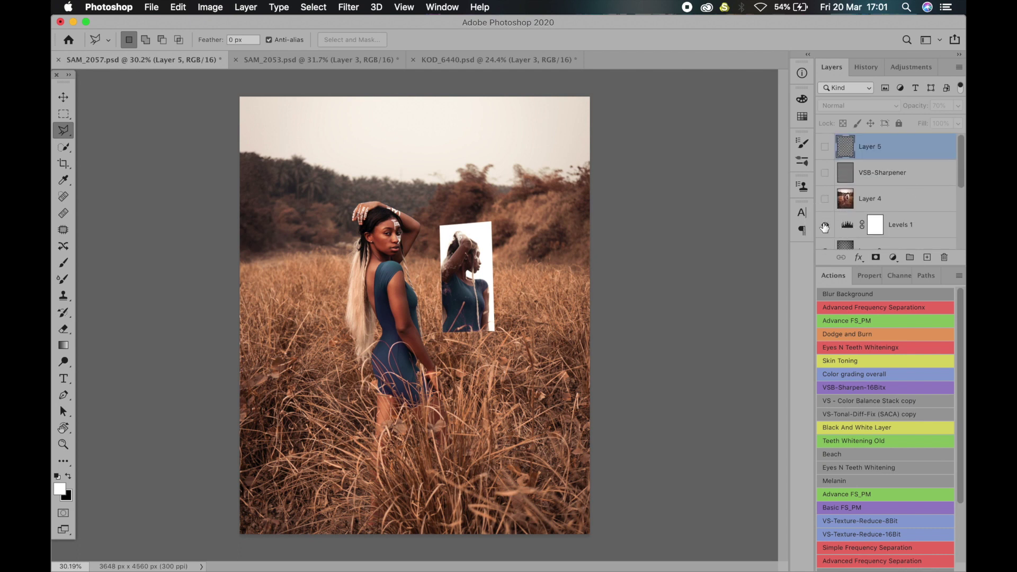
left_click(825, 227)
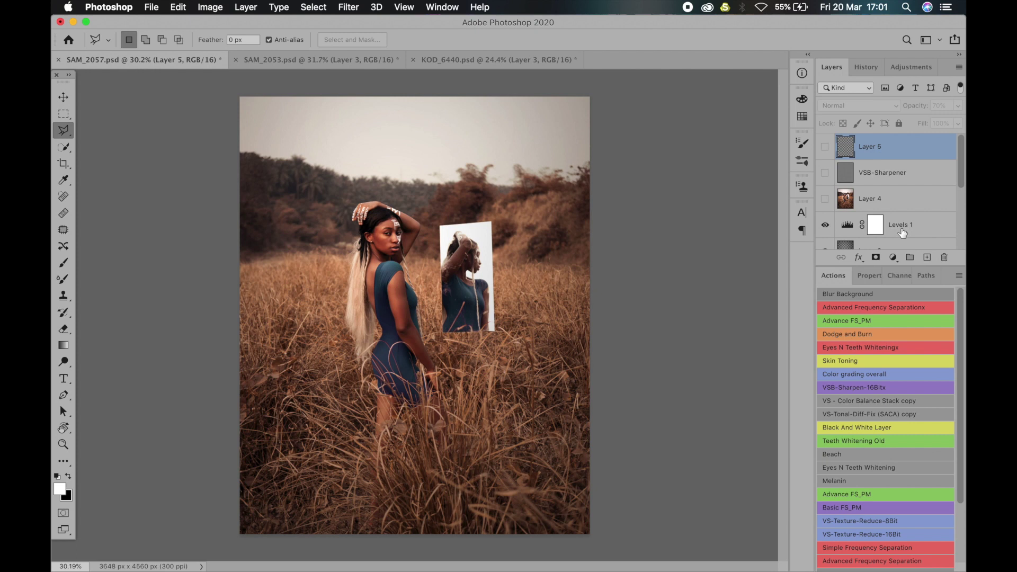
- Select Layer 4 and turn on its visibility above Levels 1
left_click(827, 205)
left_click(826, 201)
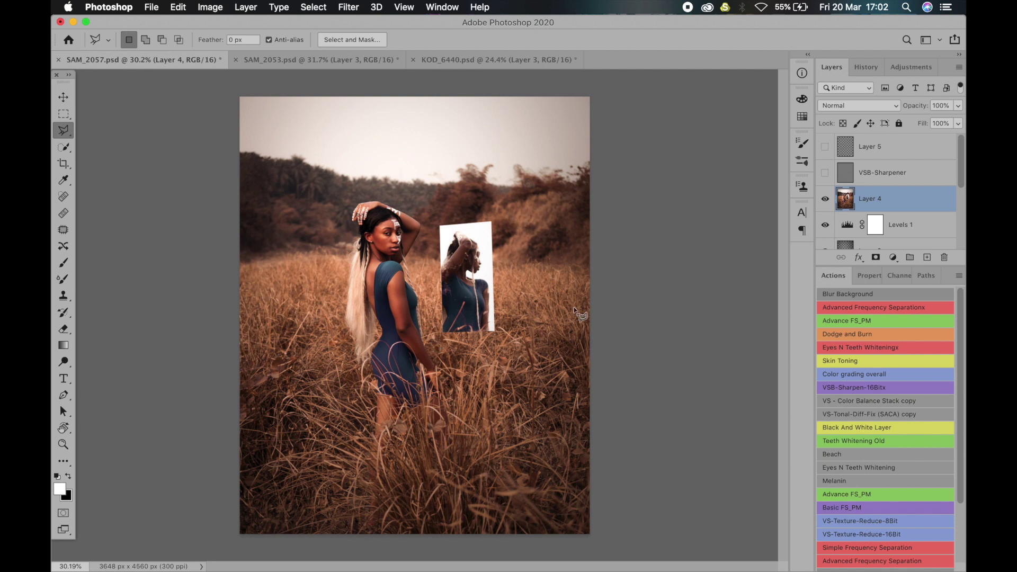
- Show VSB-Sharpener and the Layer 5 watermark, then compare the lone Background with the full edit
left_click(825, 173)
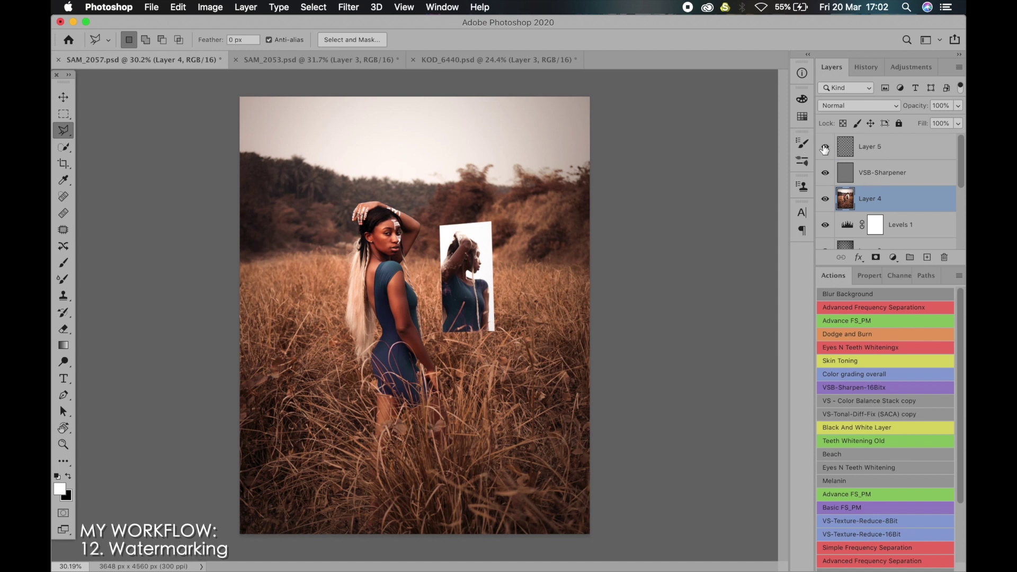
left_click(825, 149)
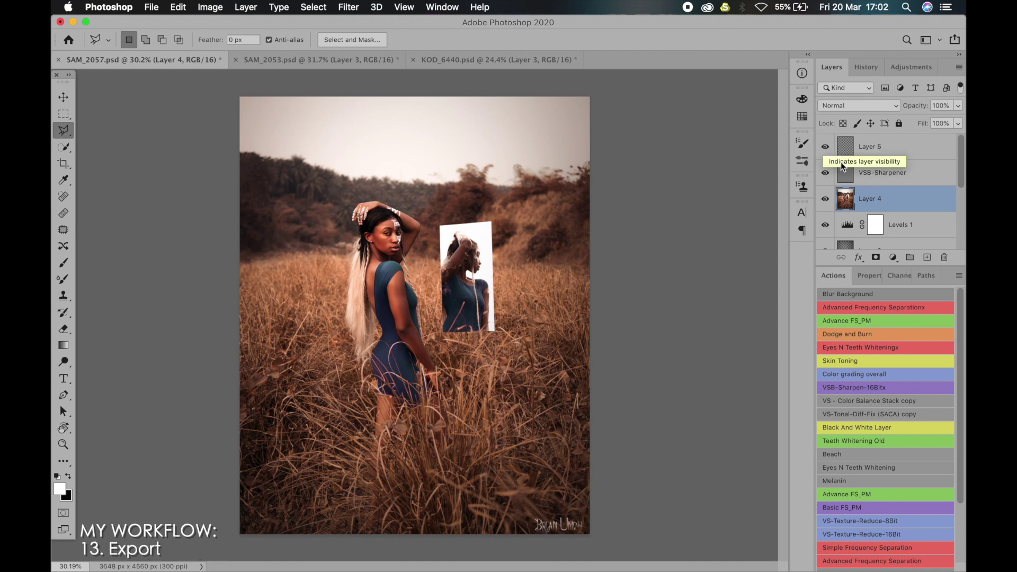
scroll(853, 181, "down", 5)
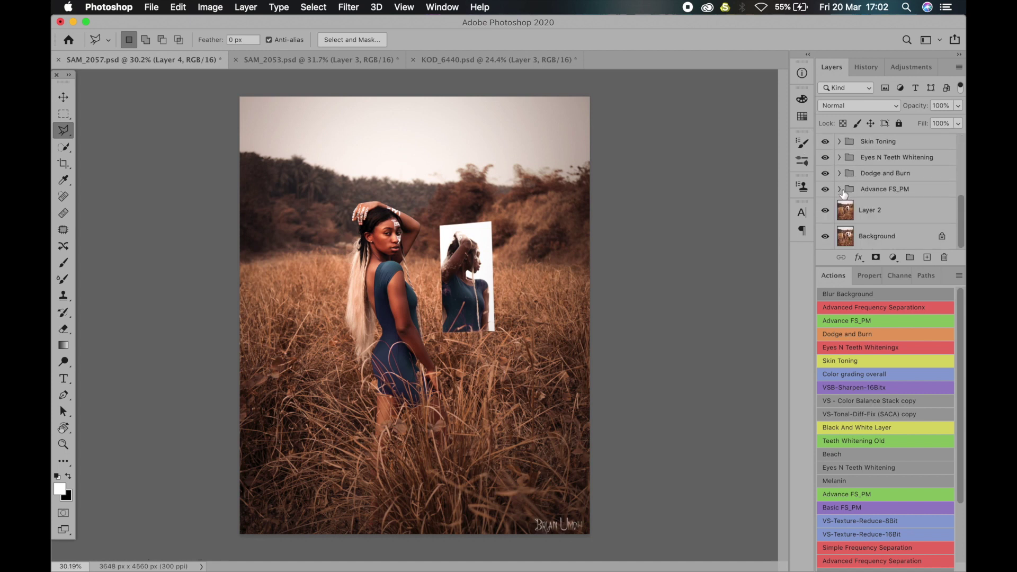
left_click(825, 238, "alt")
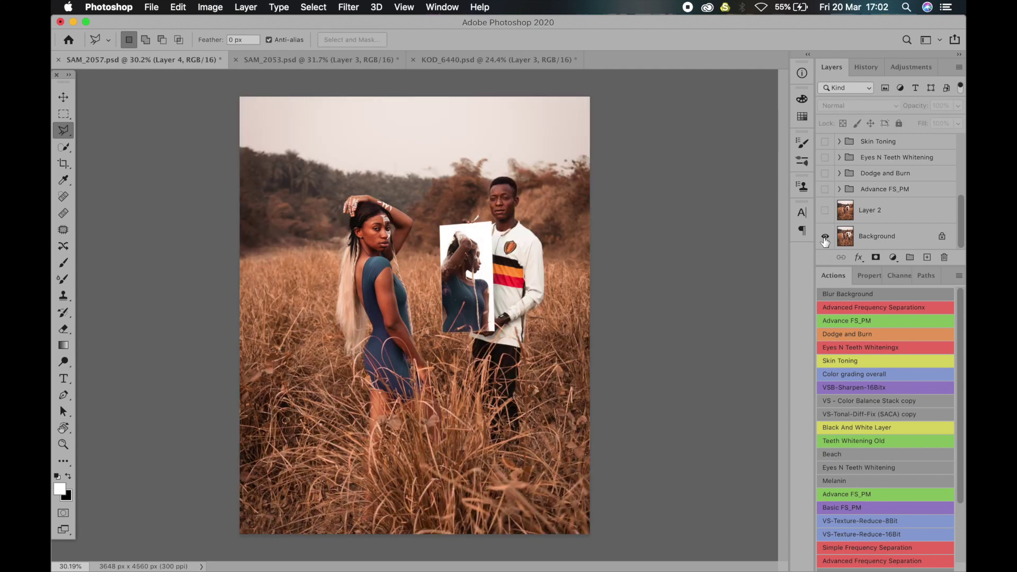
left_click(825, 239, "alt")
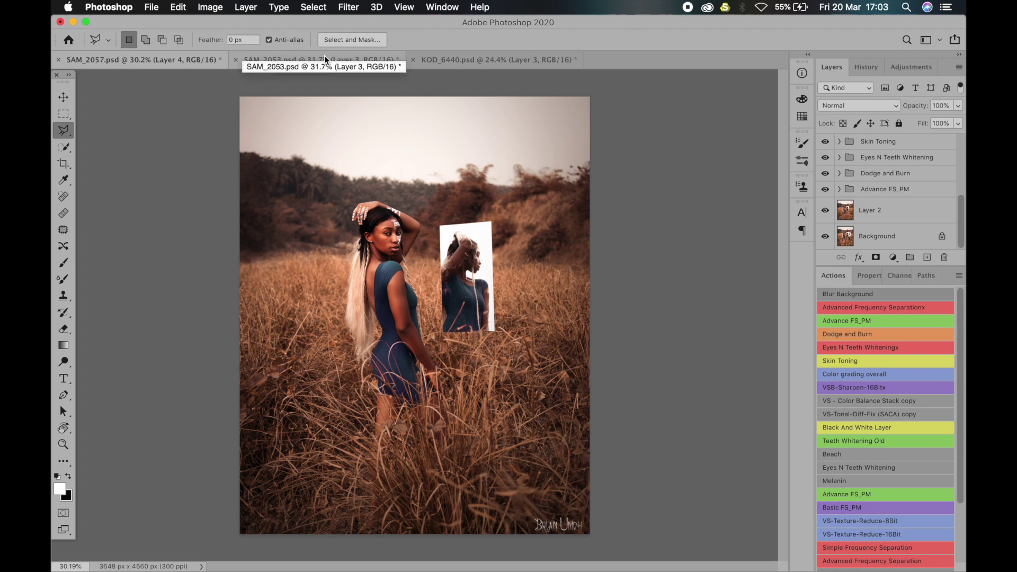
- Switch from the SAM_2053.psd document to the KOD_6440.psd palm-frond portrait
scroll(898, 208, "up", 5)
scroll(900, 200, "down", 3)
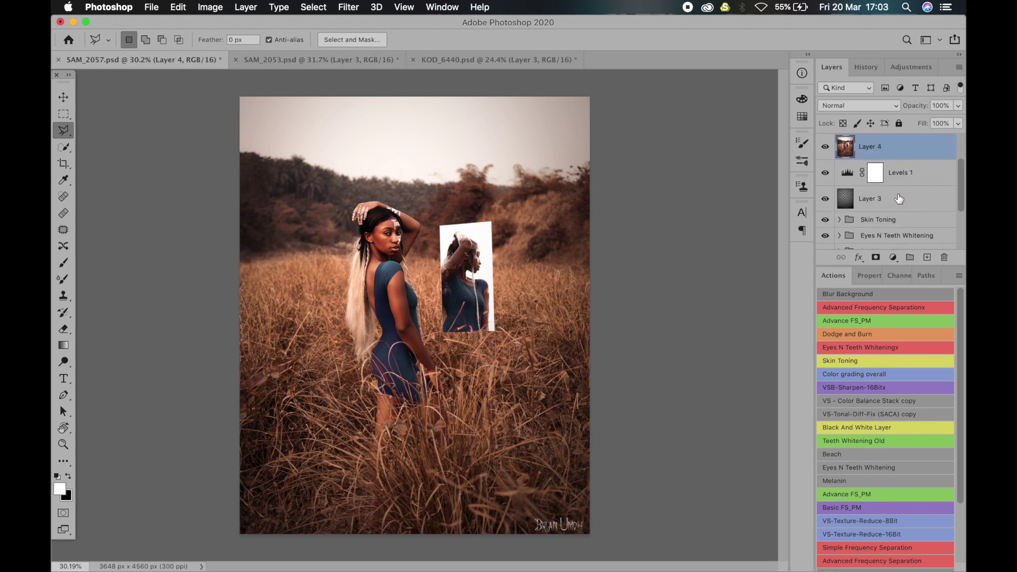
scroll(895, 199, "up", 3)
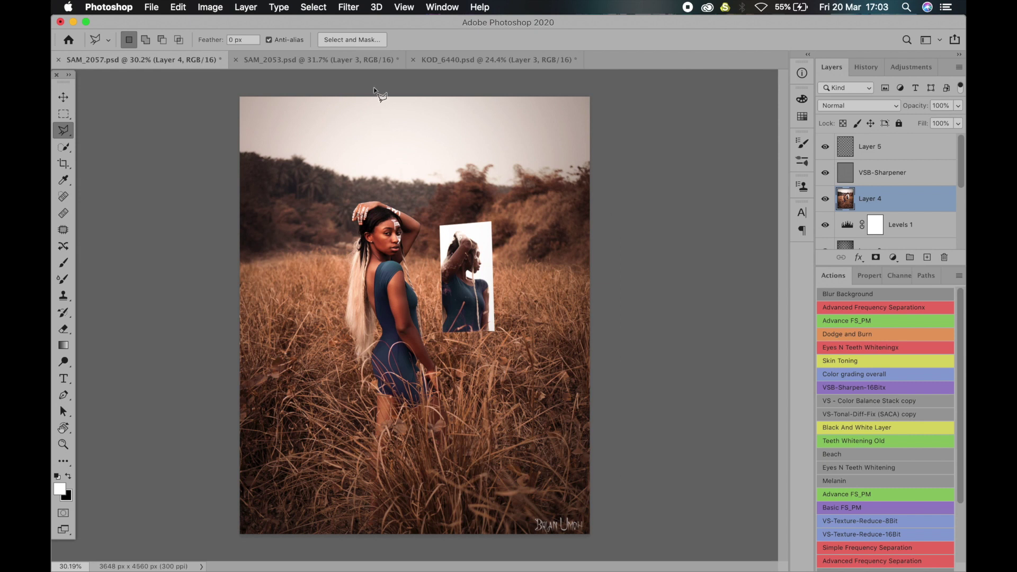
left_click(367, 66)
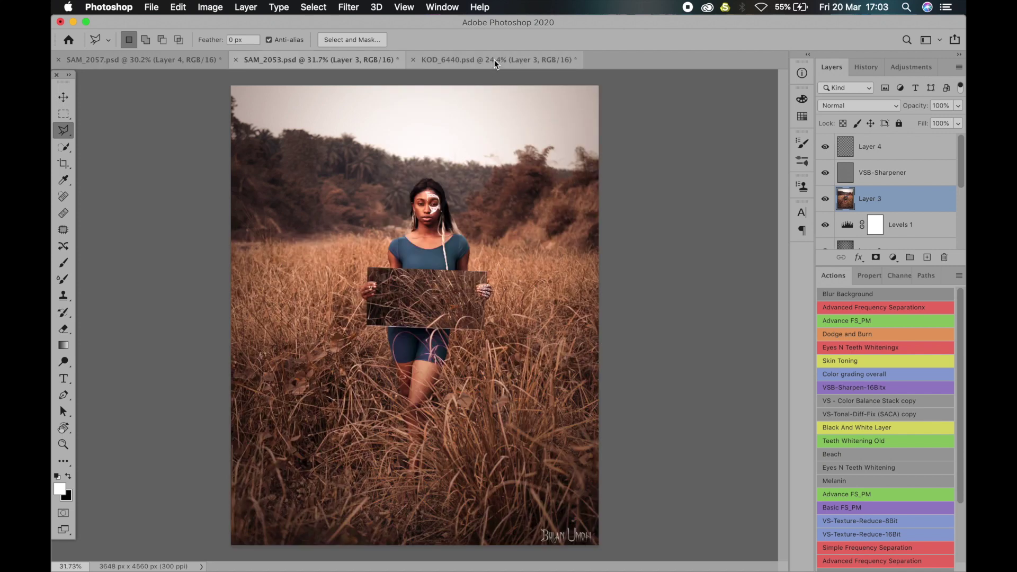
left_click(469, 65)
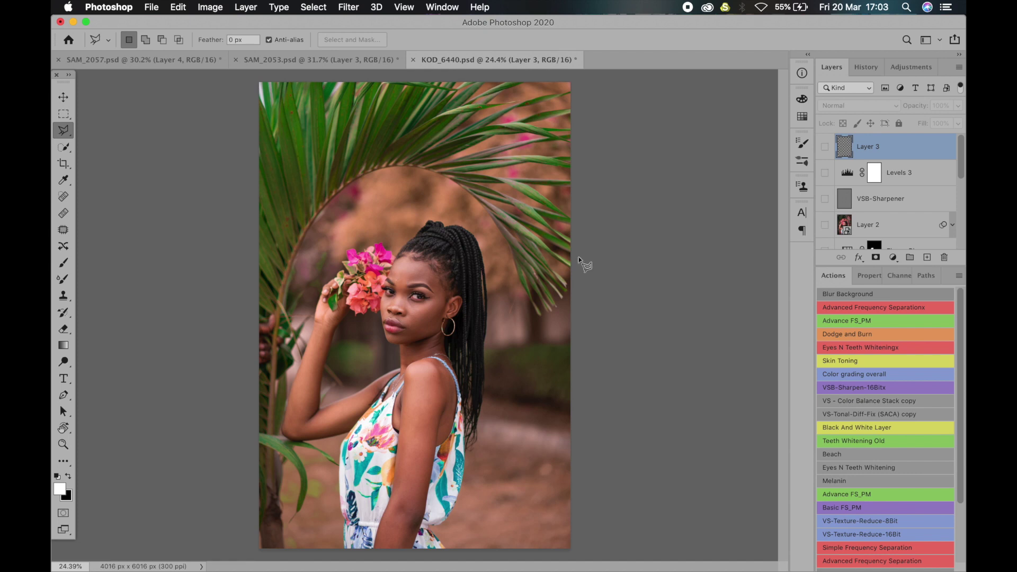
- Turn on Layer 1, Frequency Separation and both Dodge and Burn groups, toggling them to compare
scroll(825, 204, "down", 5)
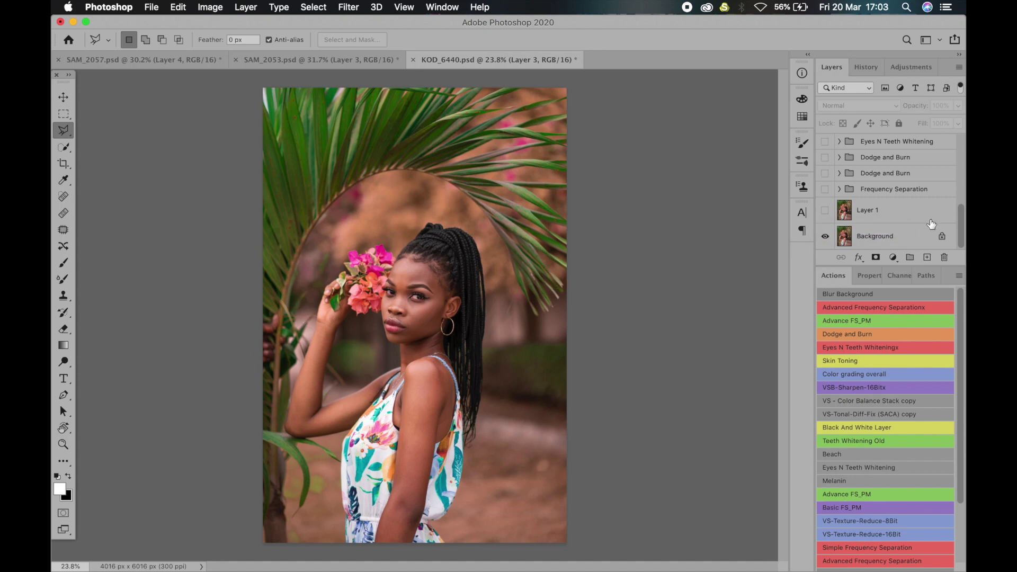
left_click(826, 210)
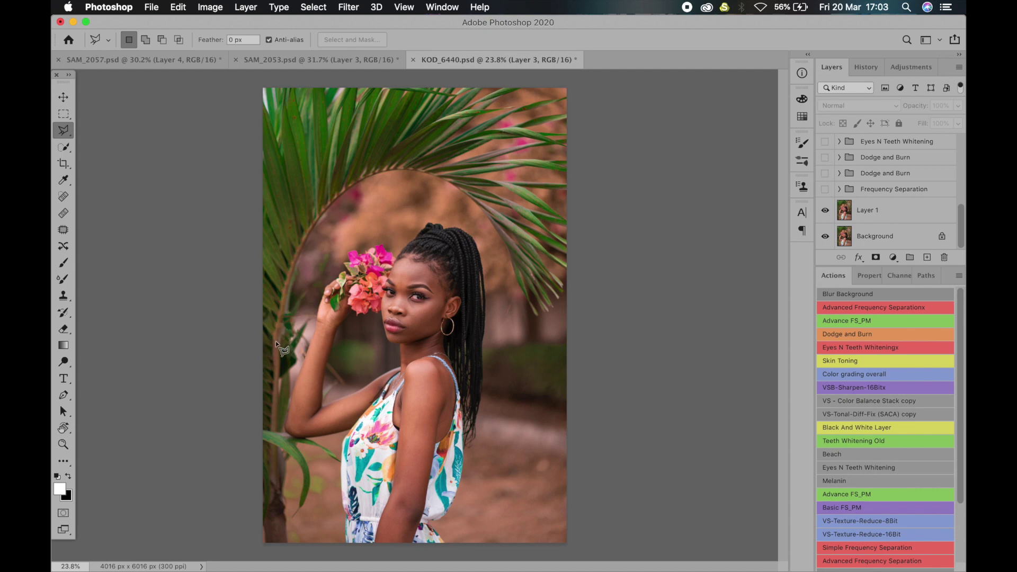
left_click(827, 194)
left_click(825, 174)
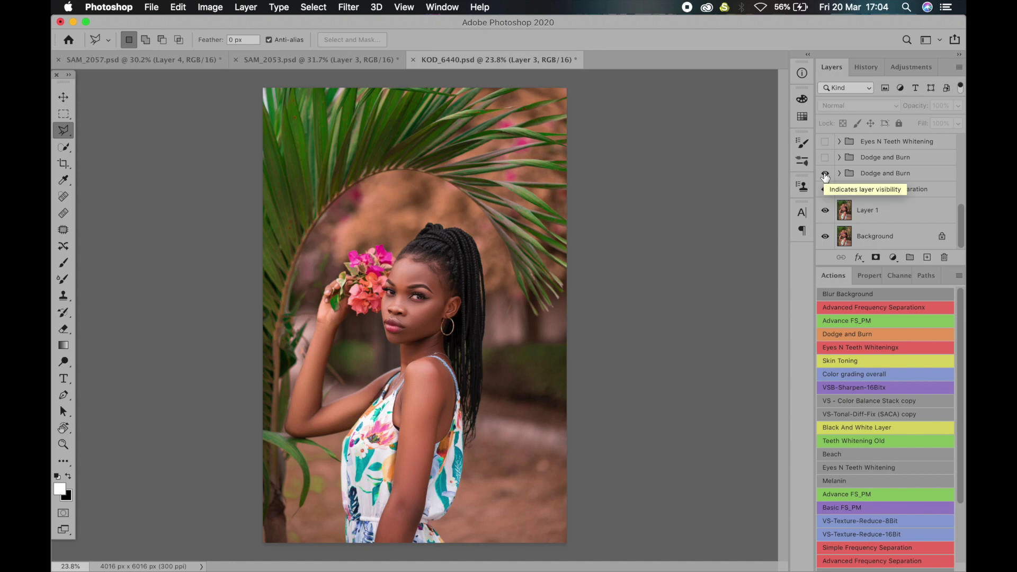
left_click(826, 175)
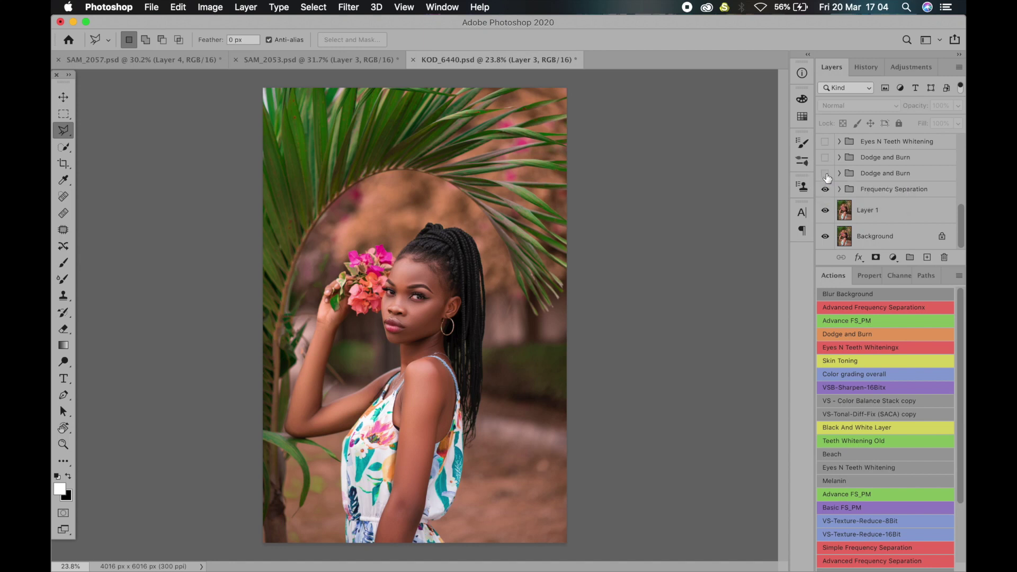
left_click_drag(828, 178, 828, 166)
left_click(825, 158)
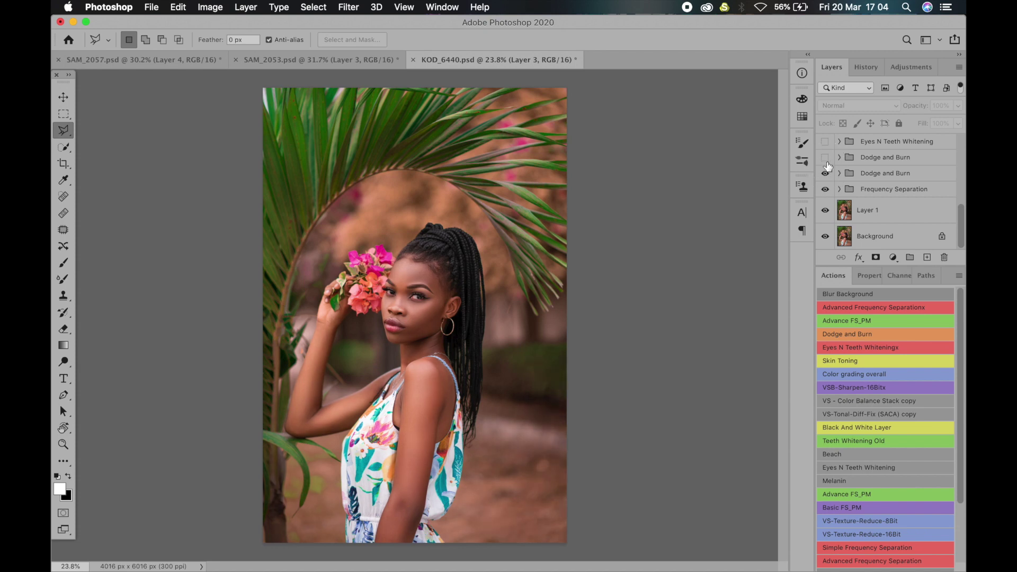
left_click(827, 160)
scroll(895, 189, "up", 1)
scroll(893, 190, "up", 1)
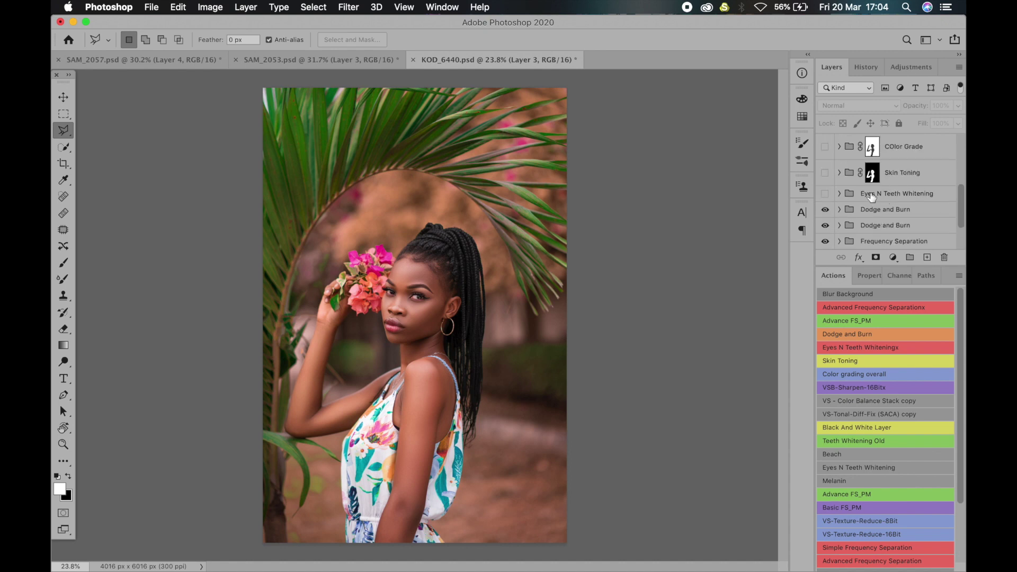
- Show the Eyes N Teeth Whitening and Skin Toning groups, toggling Skin Toning to compare before and after
left_click(829, 195)
left_click(825, 173)
left_click(827, 178)
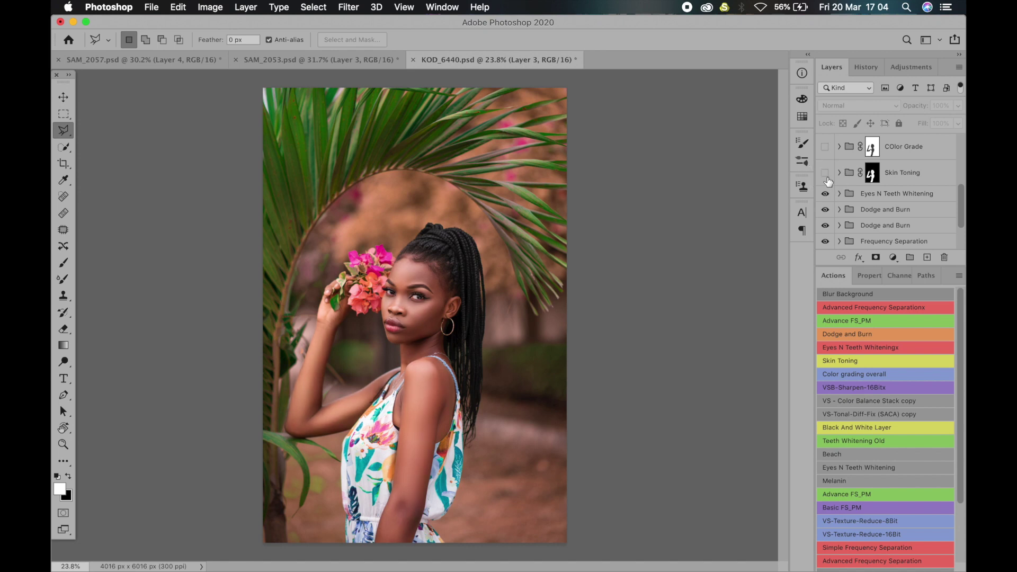
left_click(825, 175)
scroll(914, 168, "up", 2)
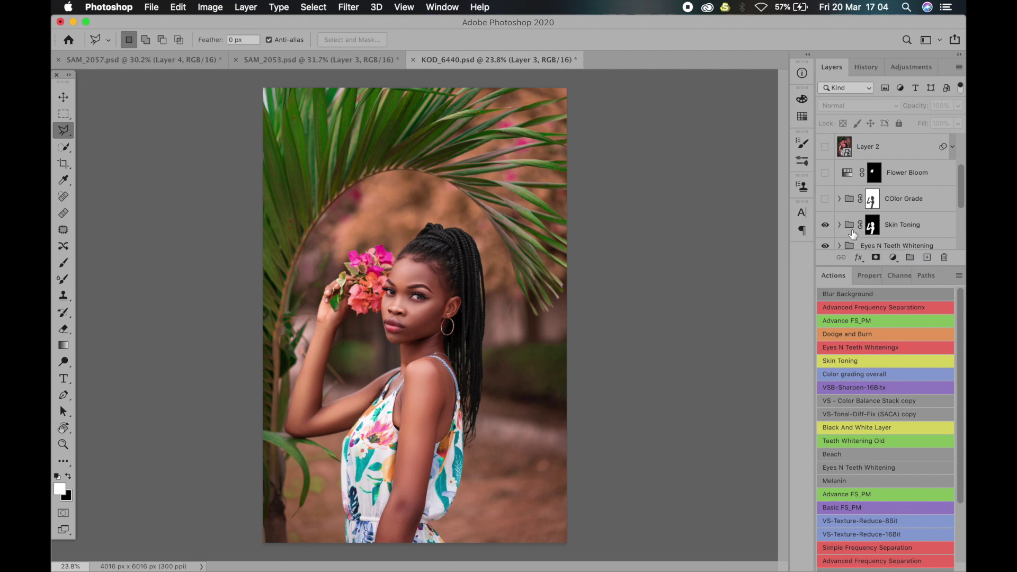
- Turn on the COlor Grade group, toggling it off and on to compare the pink grade
left_click(825, 201)
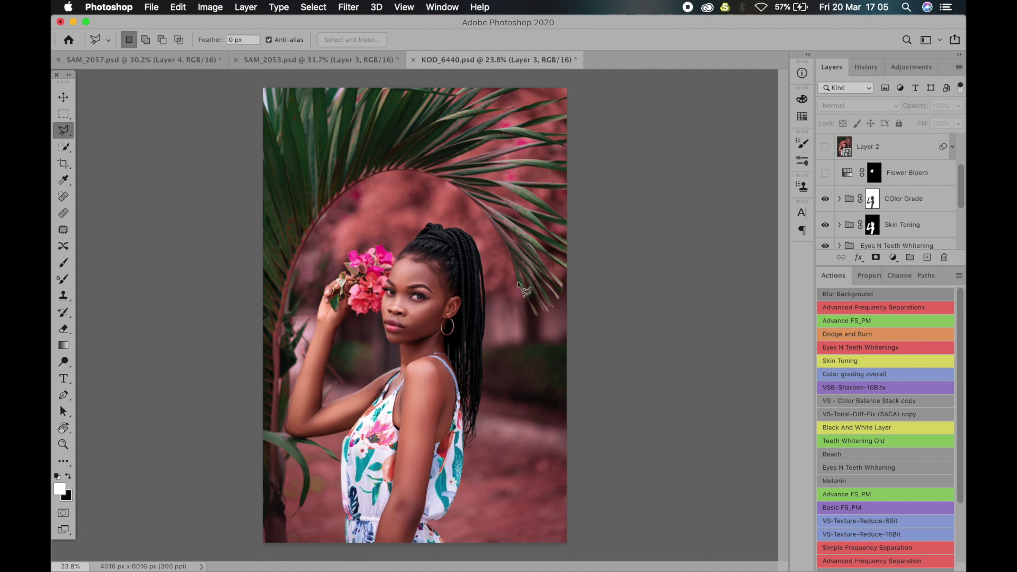
left_click(825, 200)
left_click(825, 200)
key("F2")
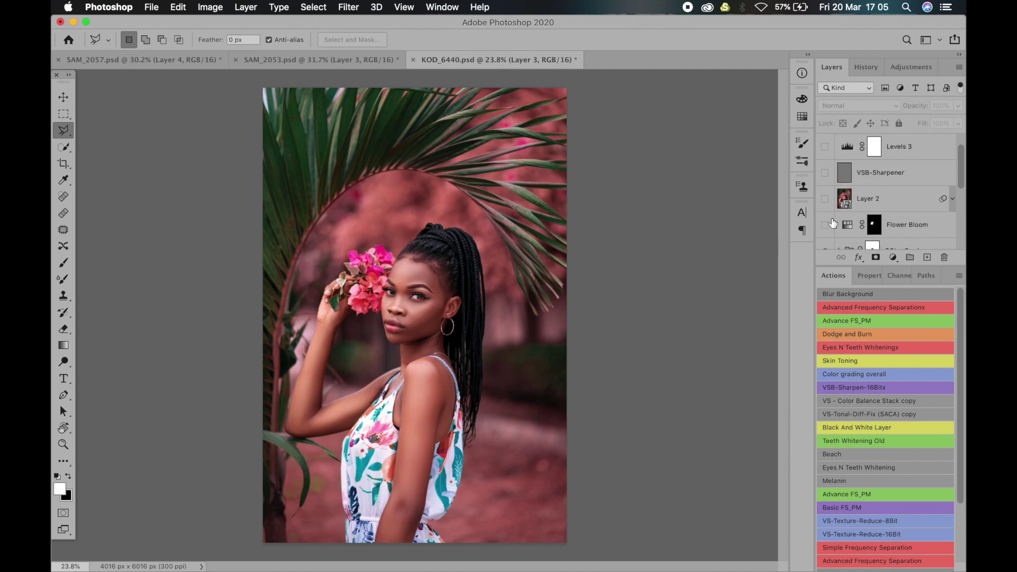
- Show the Flower Bloom adjustment and check Layer 2's Camera Raw Filter smart filter
left_click(828, 201)
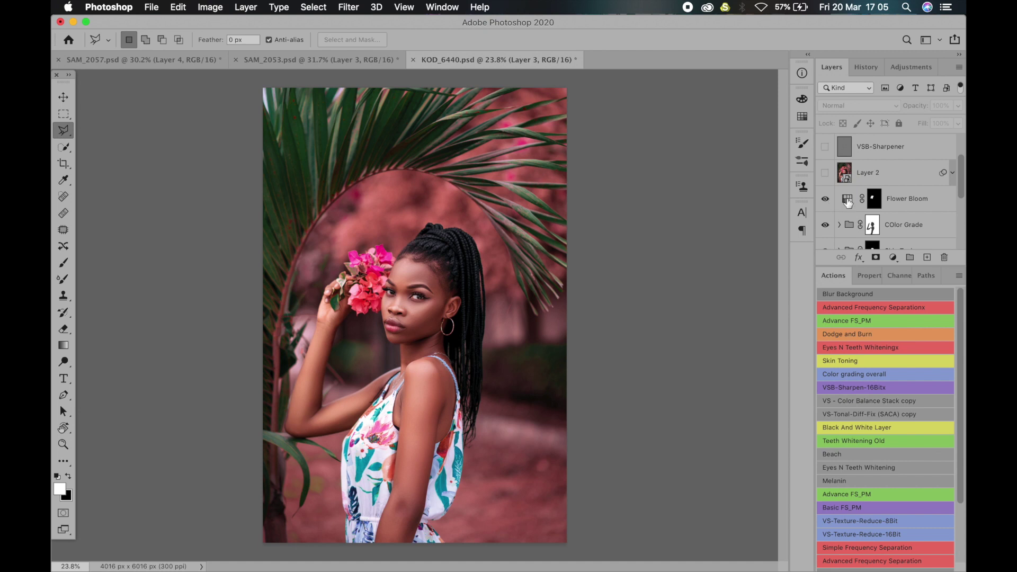
left_click(883, 183)
left_click(952, 173)
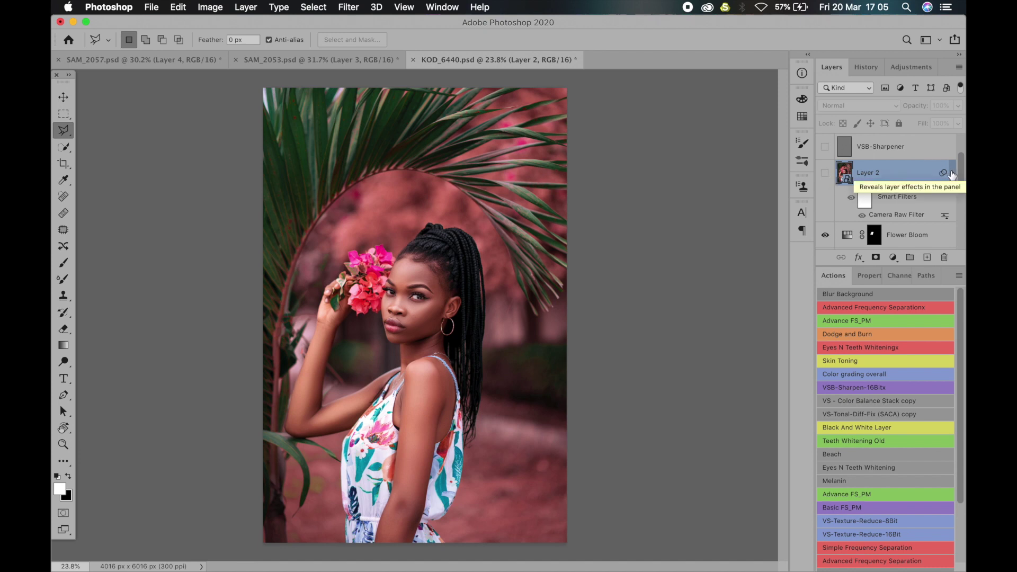
left_click(952, 174)
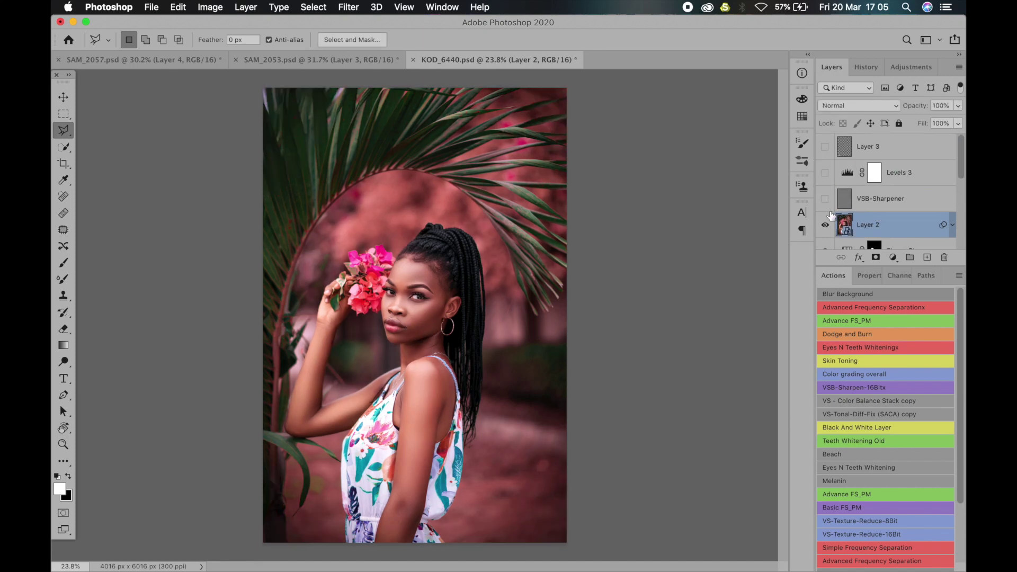
- Show the VSB-Sharpener, Levels 3 and Layer 3 signature watermark layers
left_click(824, 198)
left_click(826, 173)
left_click(825, 147)
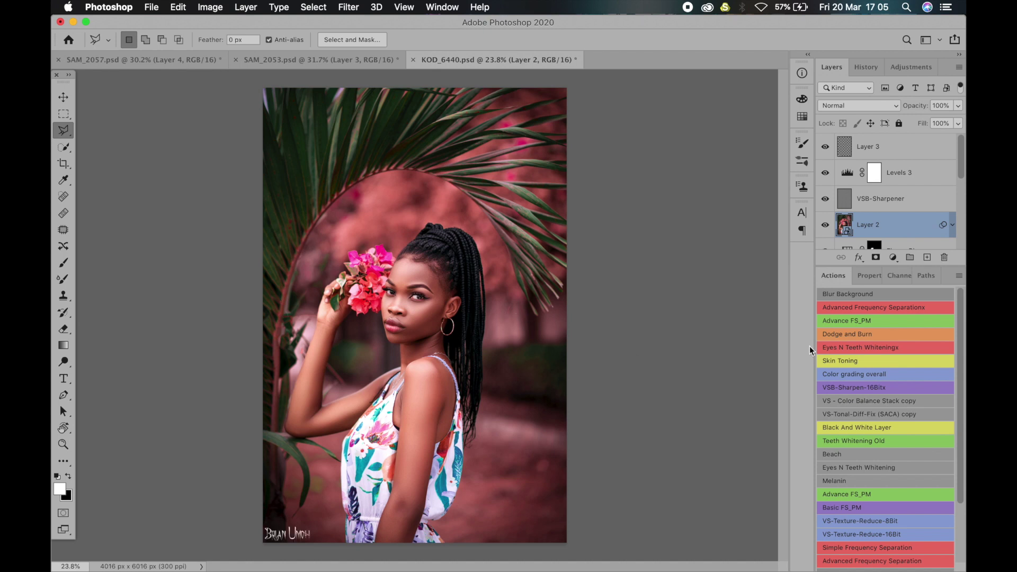
- Compare the original Background photo alone against the fully retouched portrait
scroll(865, 216, "down", 5)
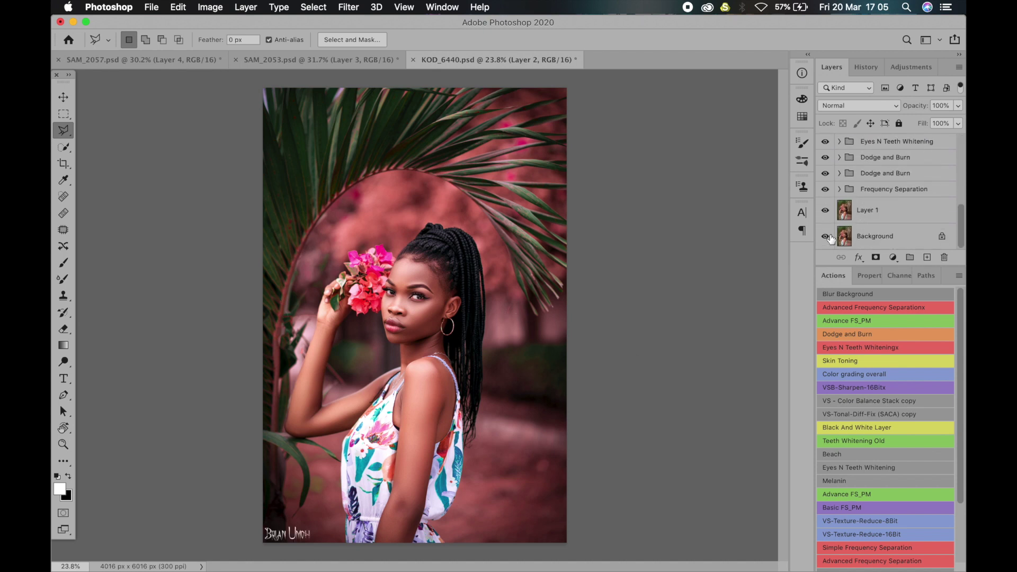
left_click(825, 237, "alt")
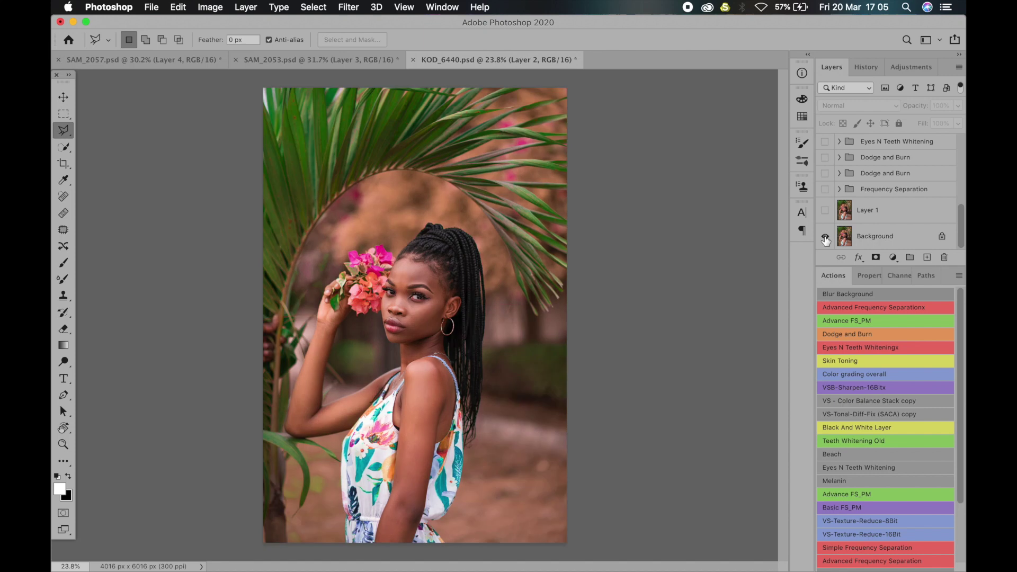
left_click(826, 236, "alt")
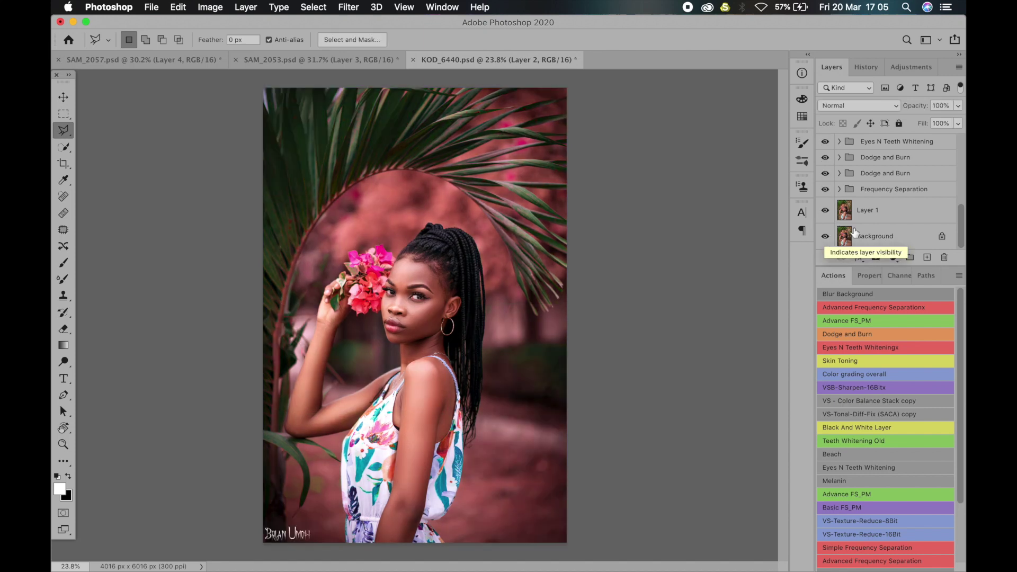
scroll(885, 225, "up", 5)
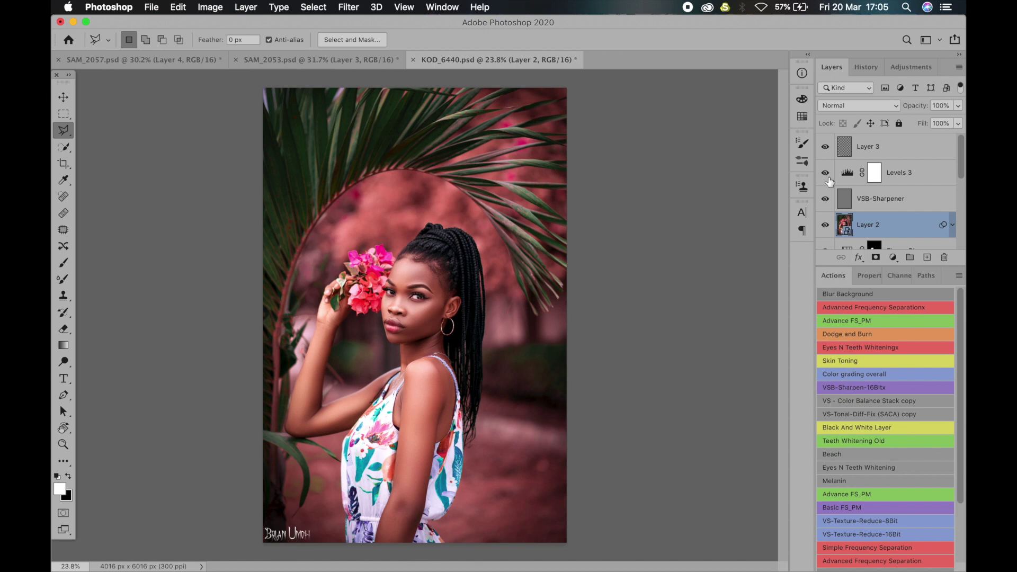
scroll(895, 214, "down", 10)
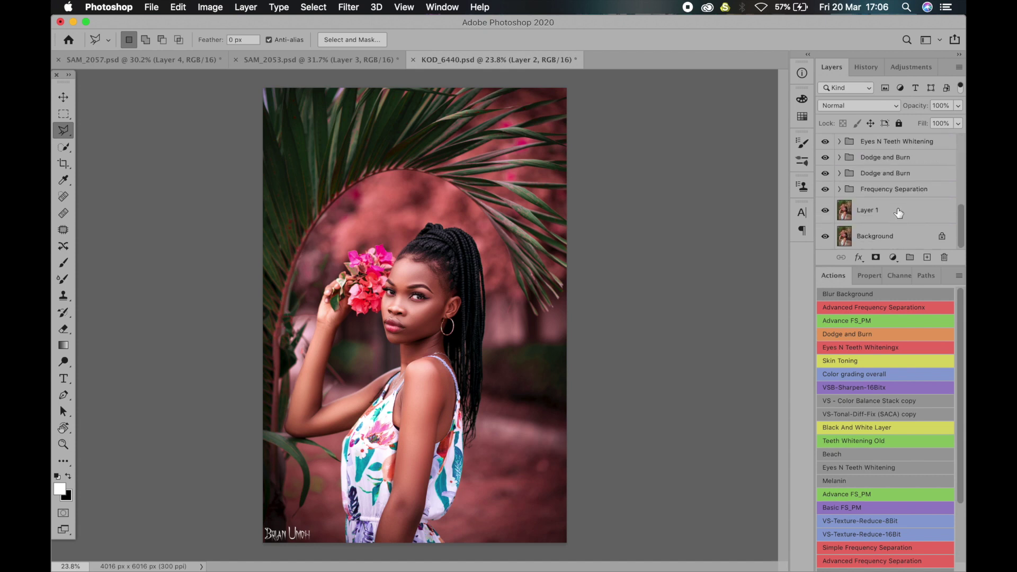
- Switch to the SAM_2053.psd grass-field mirror portrait document
scroll(900, 212, "up", 10)
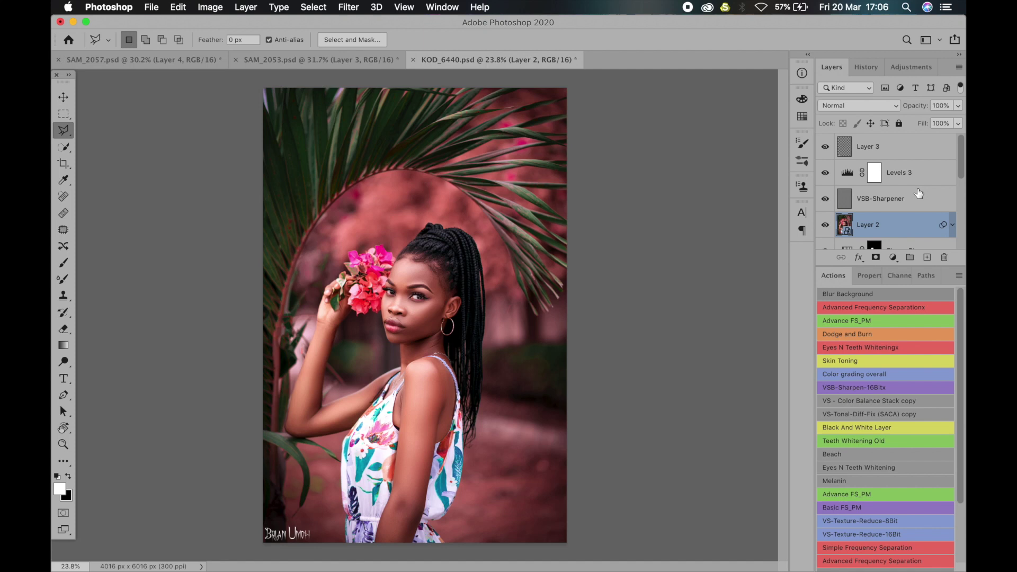
key("ctrl+shift+Tab")
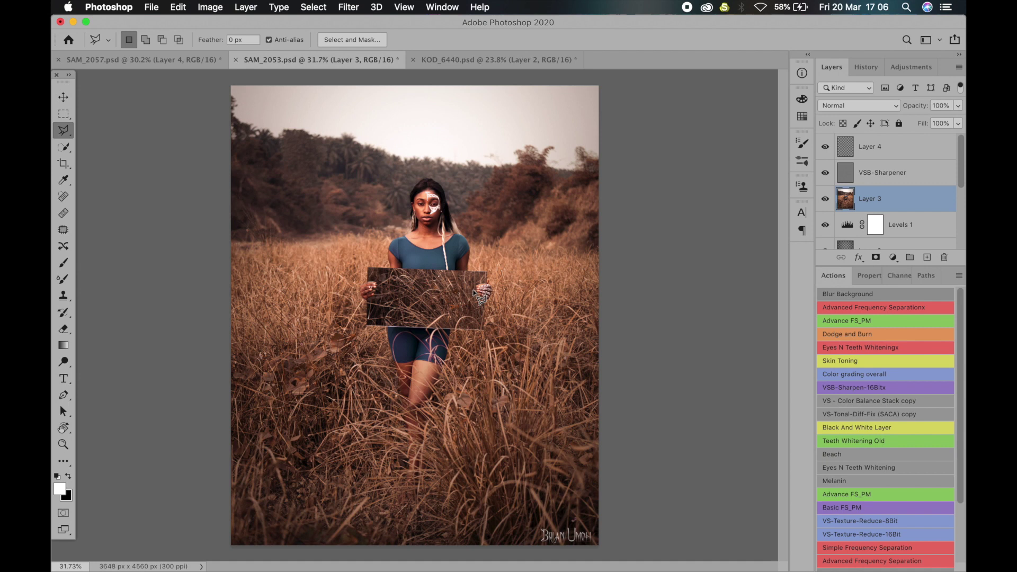
- Switch back to the KOD_6440.psd pink palm-frond portrait document
key("ctrl+Tab")
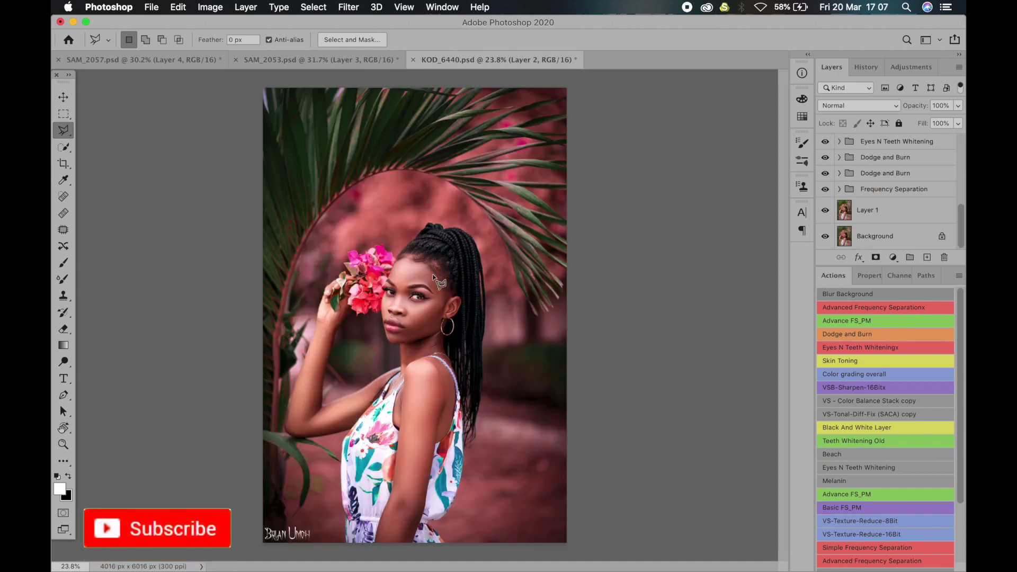